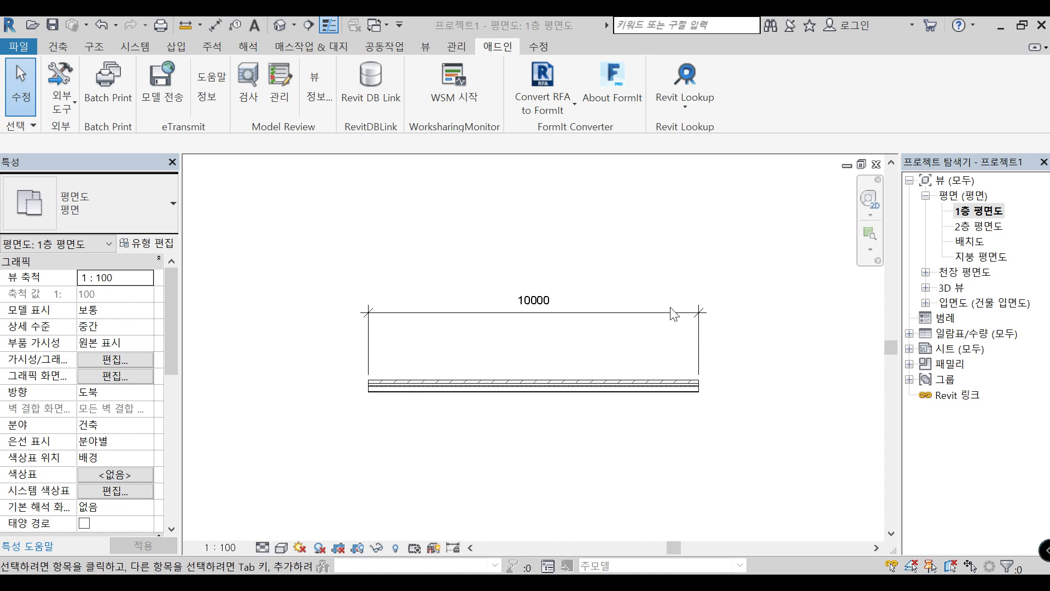
- Try replacing the 10000 dimension's value with text in its dimension text dialog, then cancel
click(536, 300)
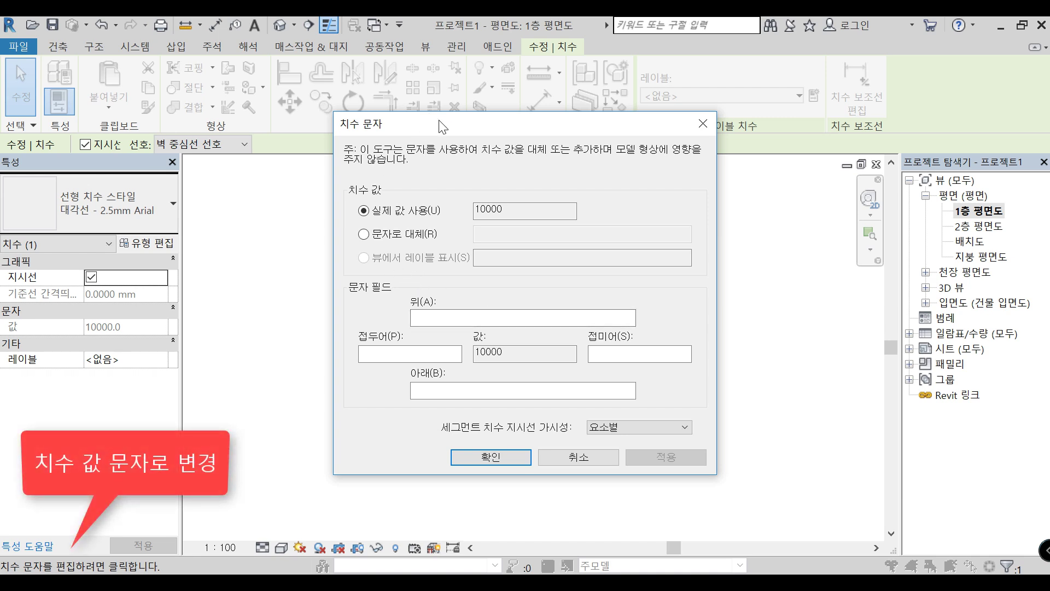
drag(495, 123, 514, 101)
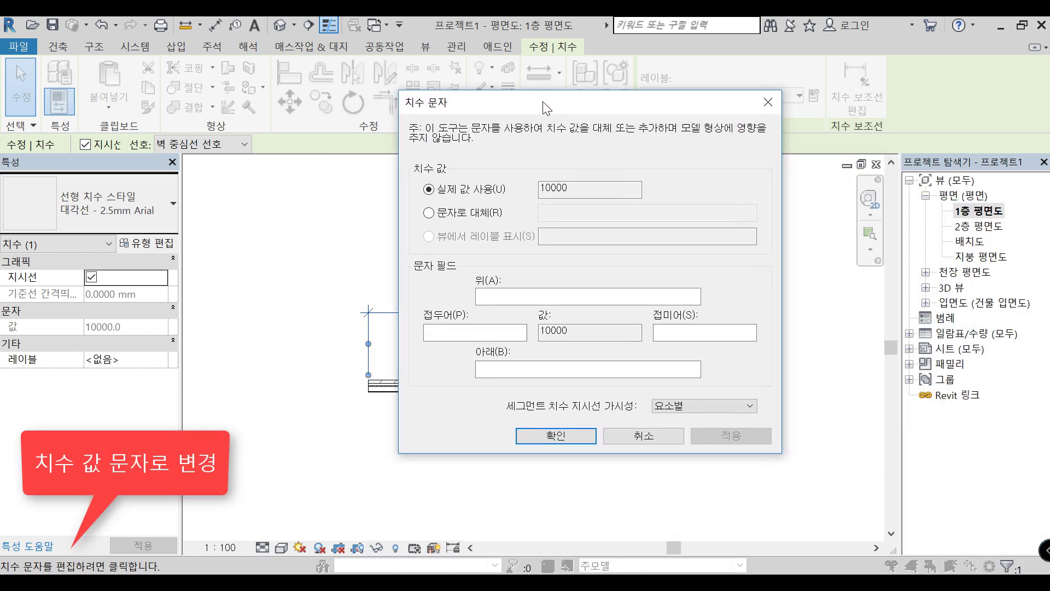
click(414, 207)
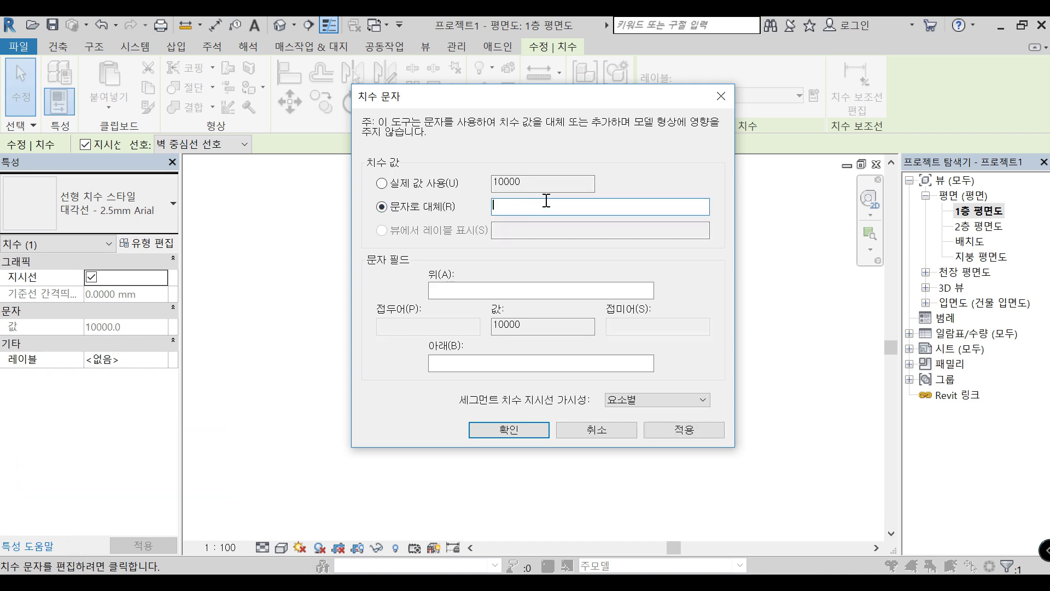
click(466, 291)
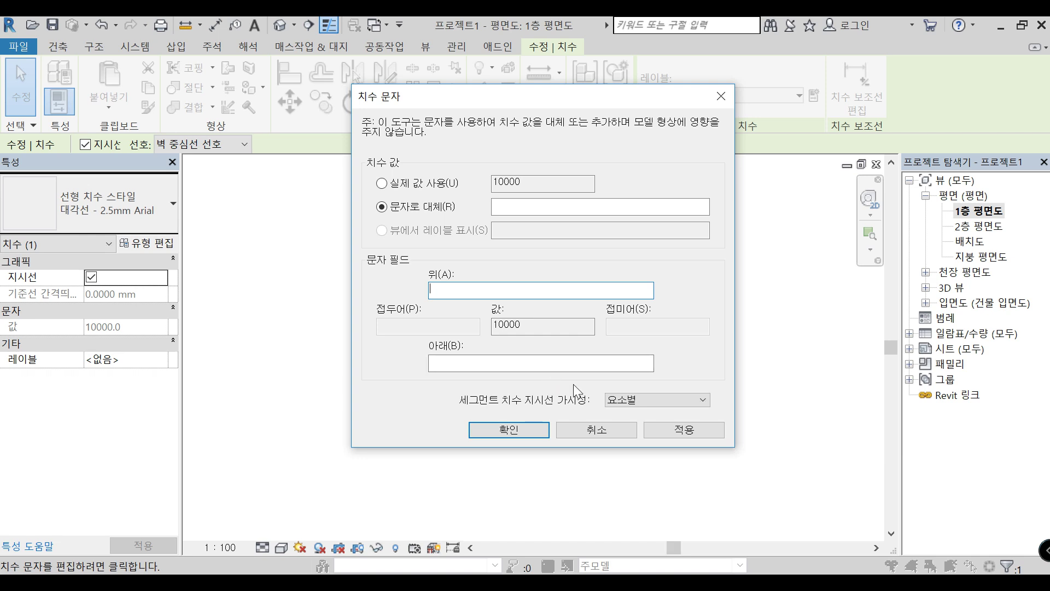
click(596, 430)
click(518, 236)
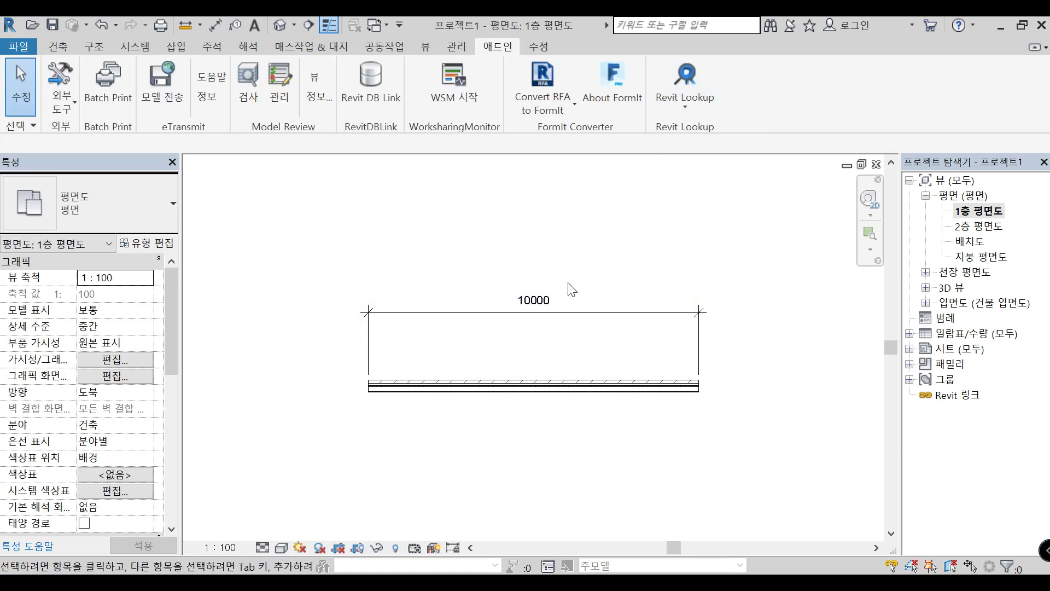
- Snoop the reselected 10000 dimension with Revit Lookup and scroll to its properties
click(564, 313)
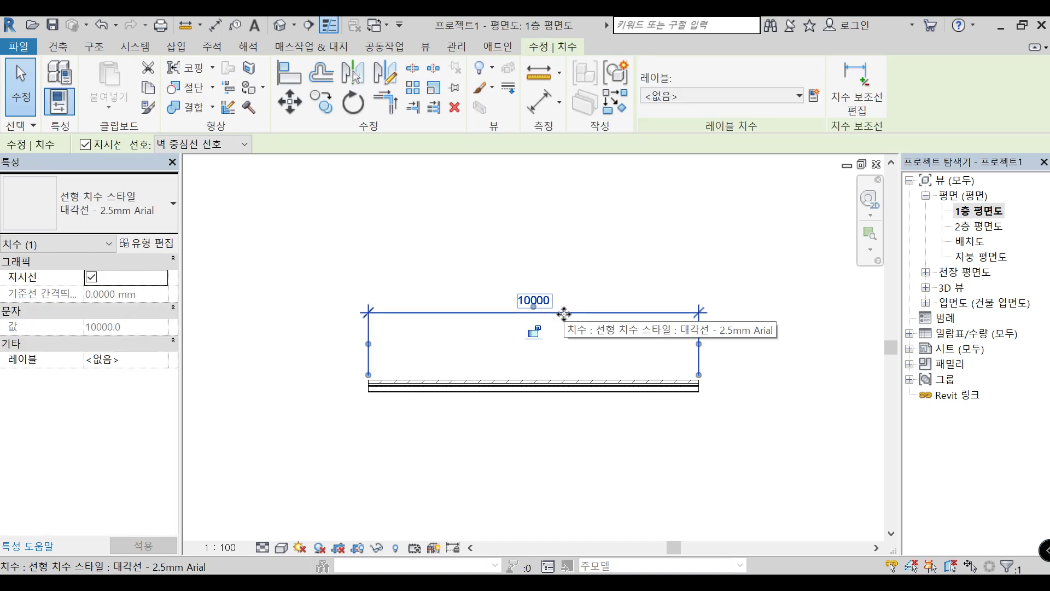
click(494, 52)
click(700, 106)
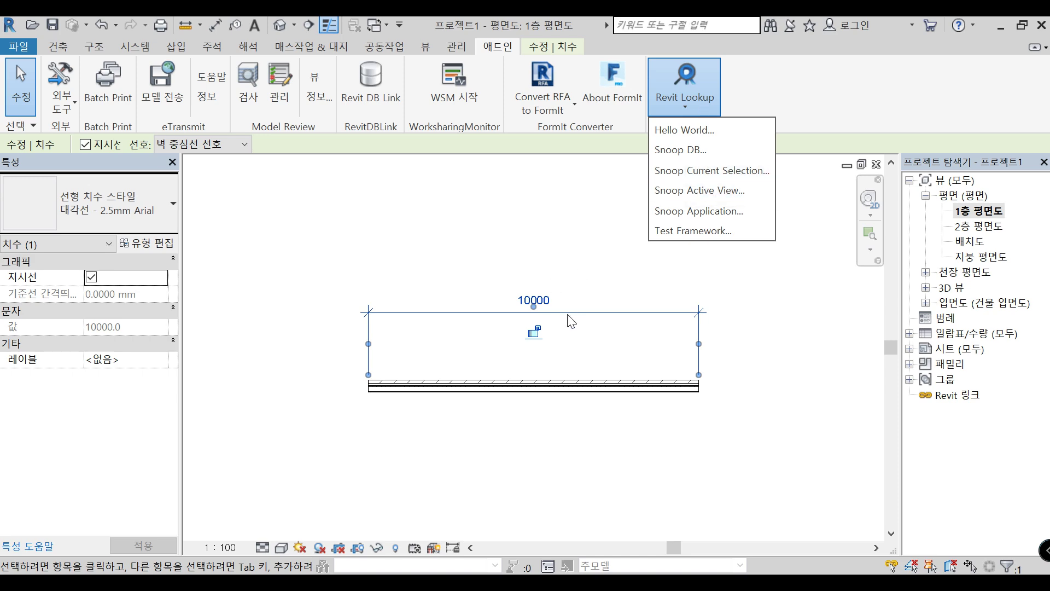
click(709, 171)
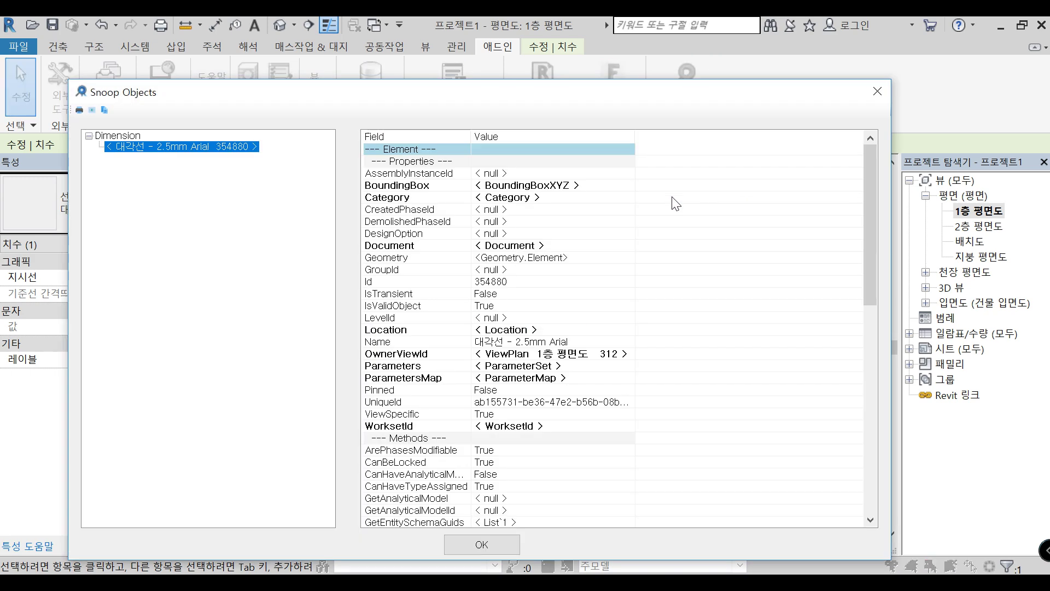
drag(535, 90, 566, 63)
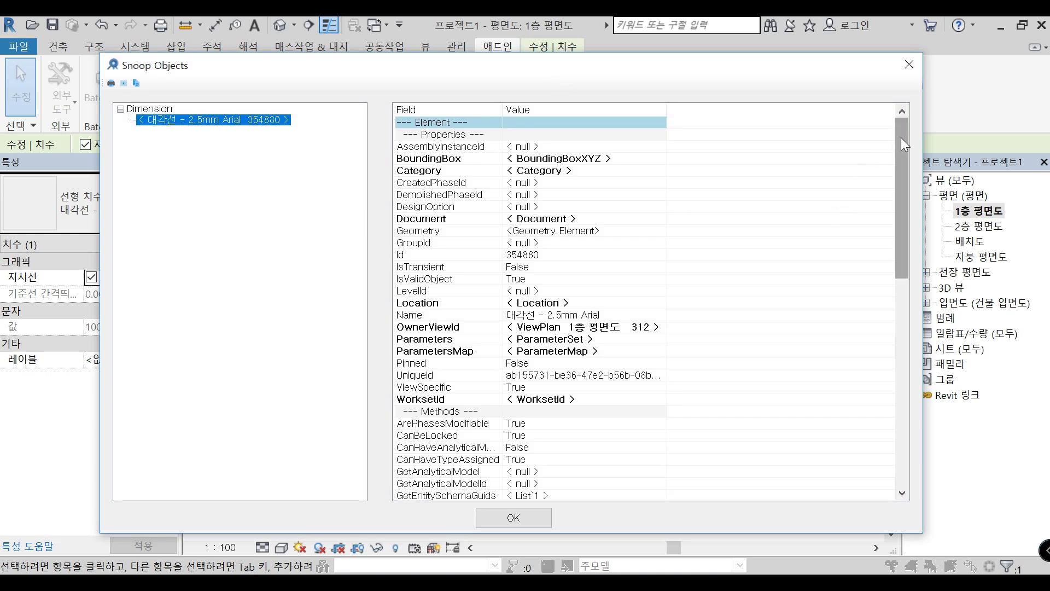
drag(901, 138, 893, 301)
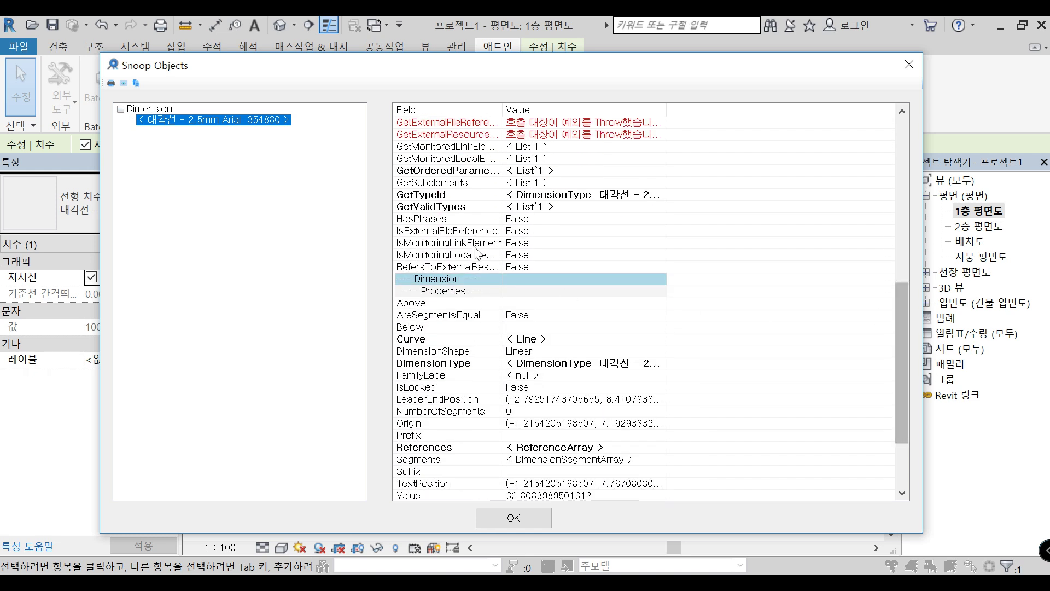
- Review the dimension's Above, Below, Prefix, Suffix and ValueOverride properties
scroll(473, 253, down, 2)
click(439, 221)
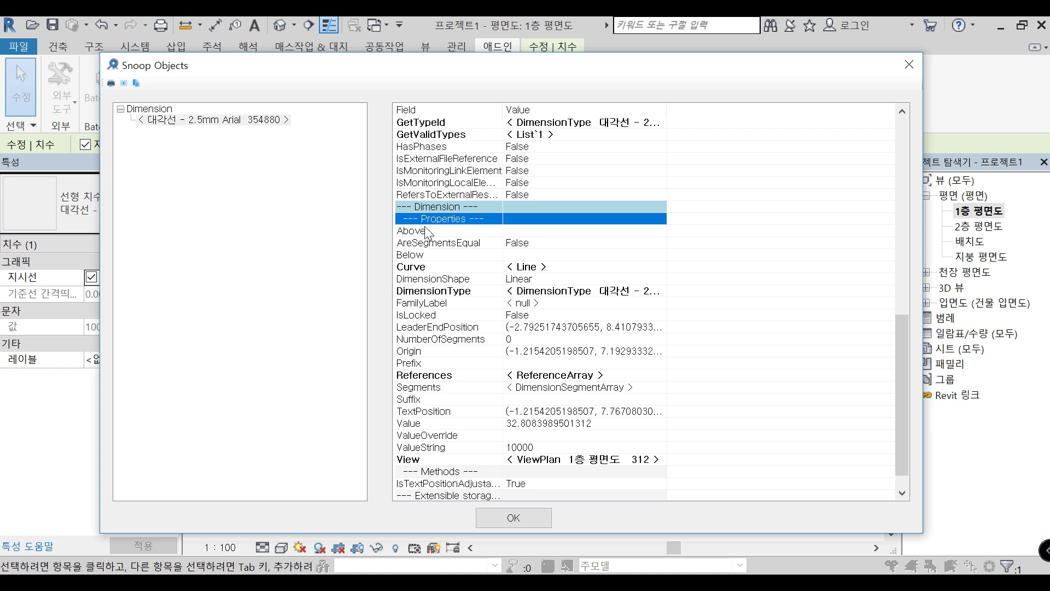
click(413, 235)
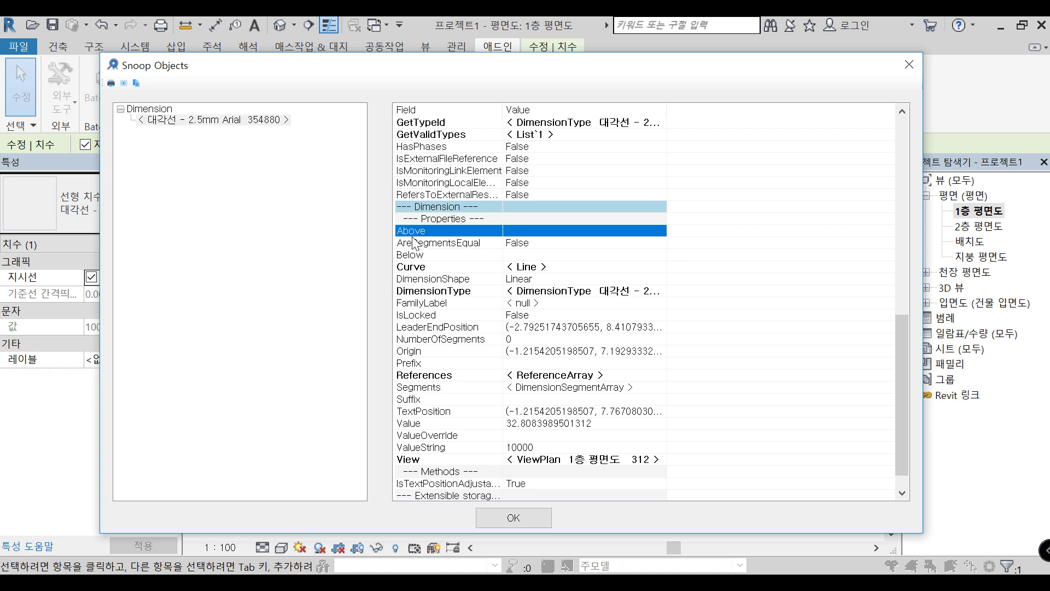
click(417, 255)
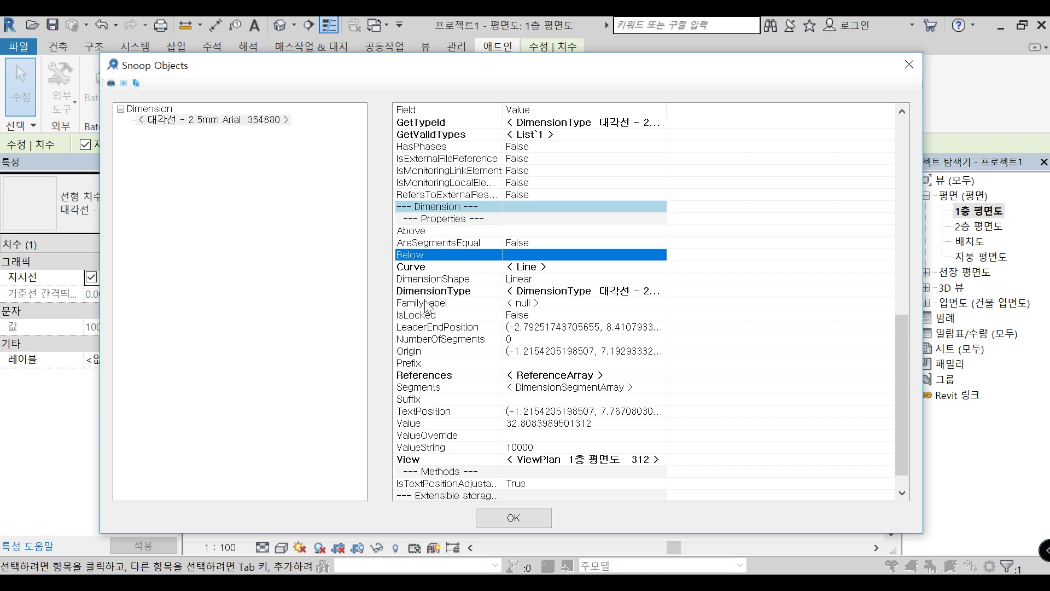
scroll(426, 304, down, 1)
click(411, 340)
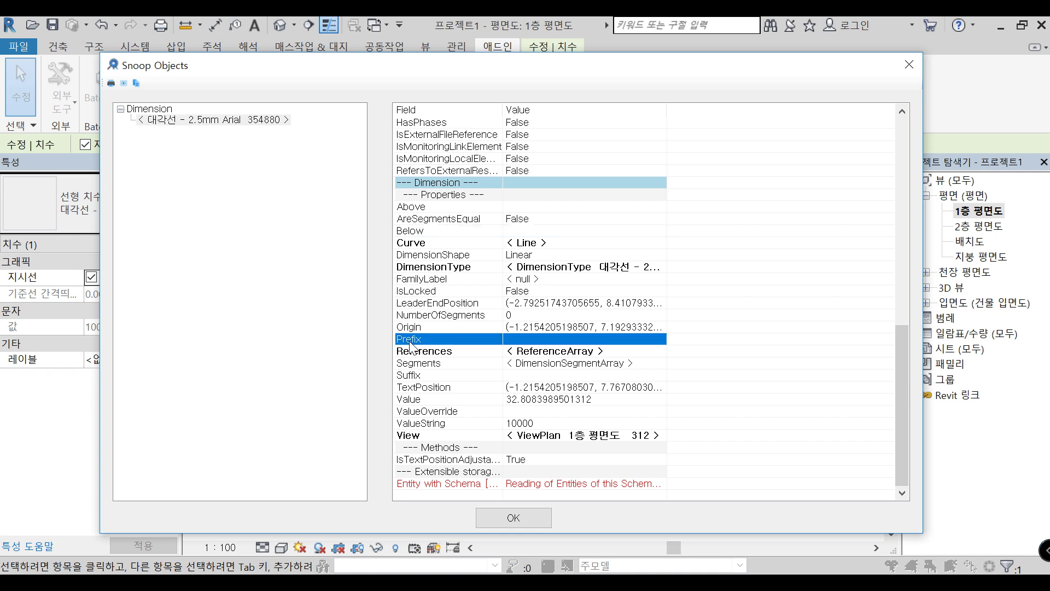
click(409, 377)
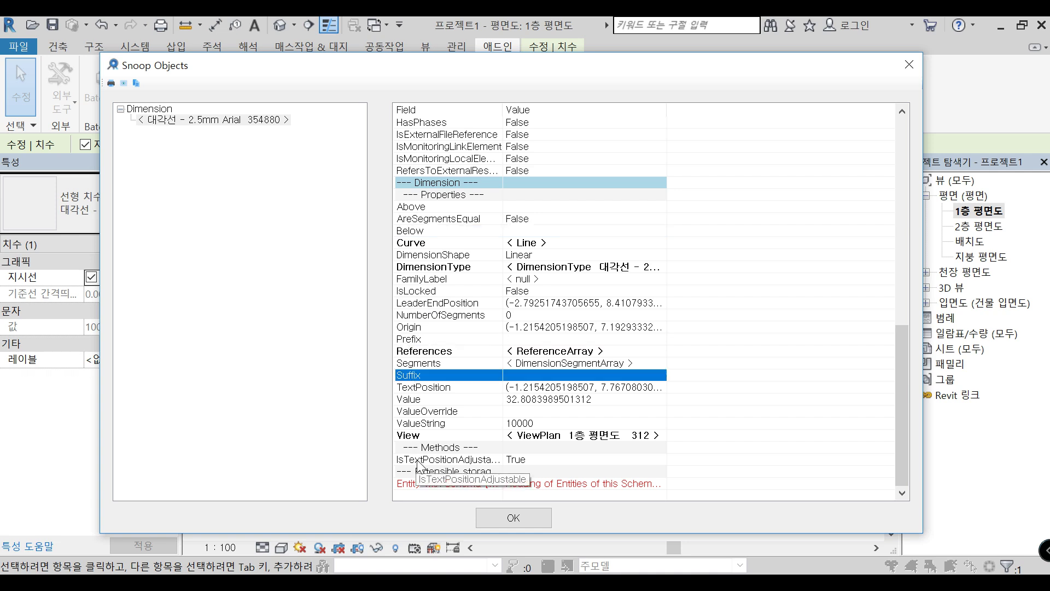
click(417, 413)
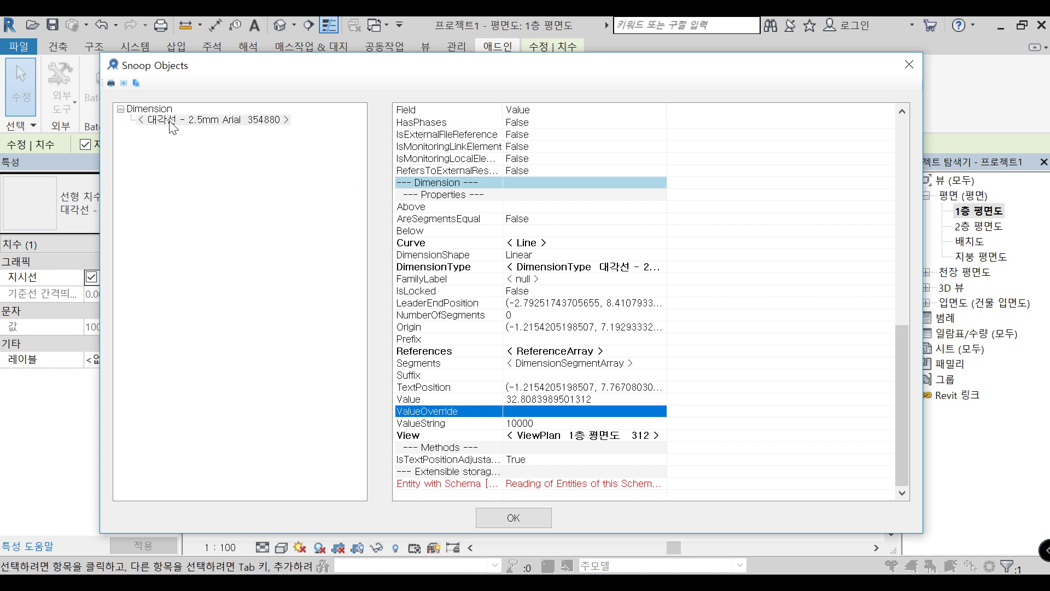
- Recheck the Above, Below, Suffix and Prefix values, then close Snoop Objects
click(446, 196)
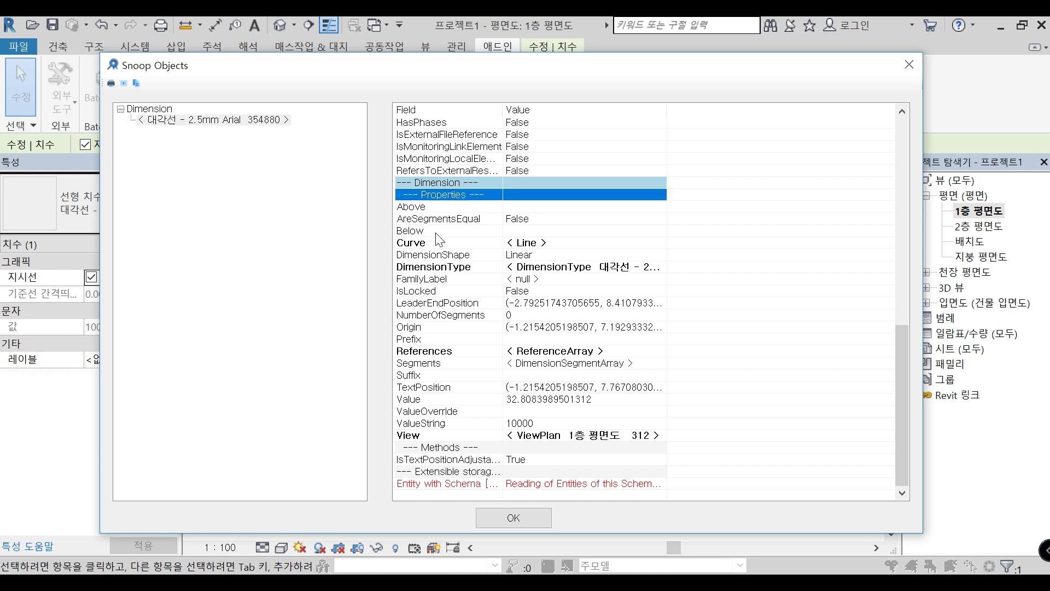
click(420, 207)
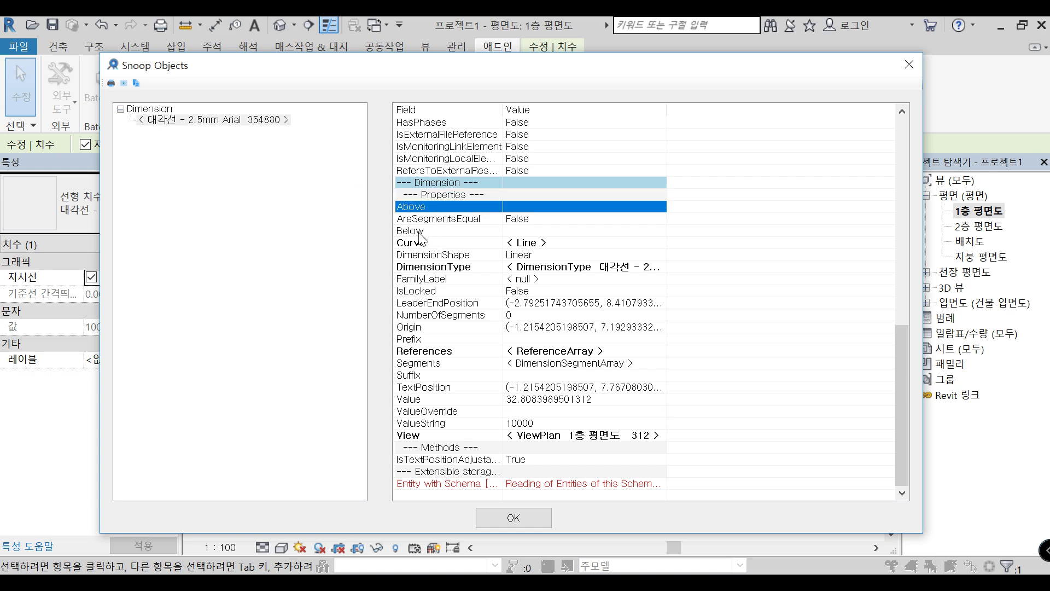
click(419, 232)
click(419, 377)
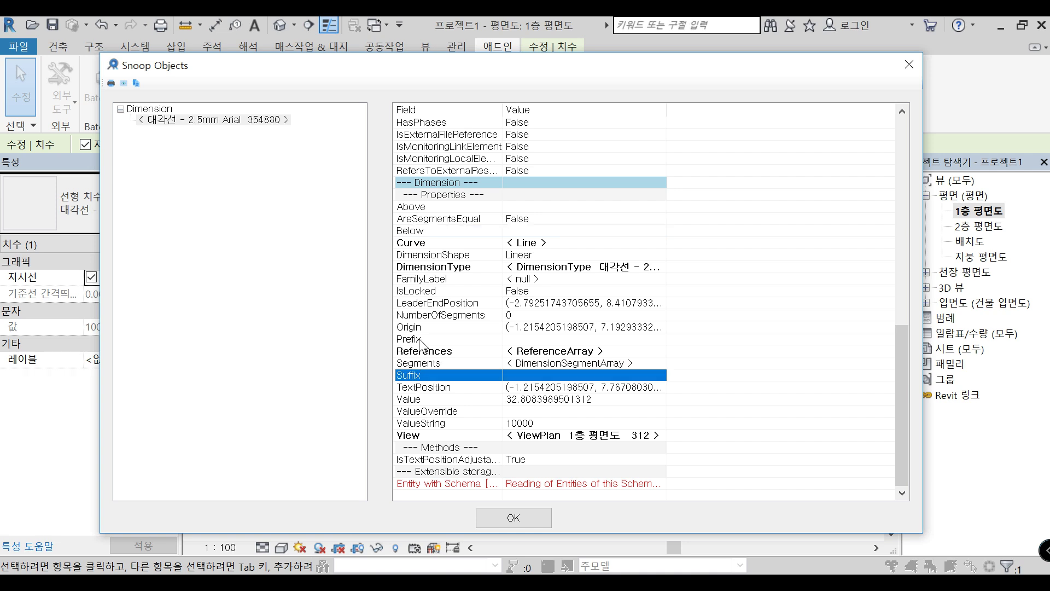
click(421, 340)
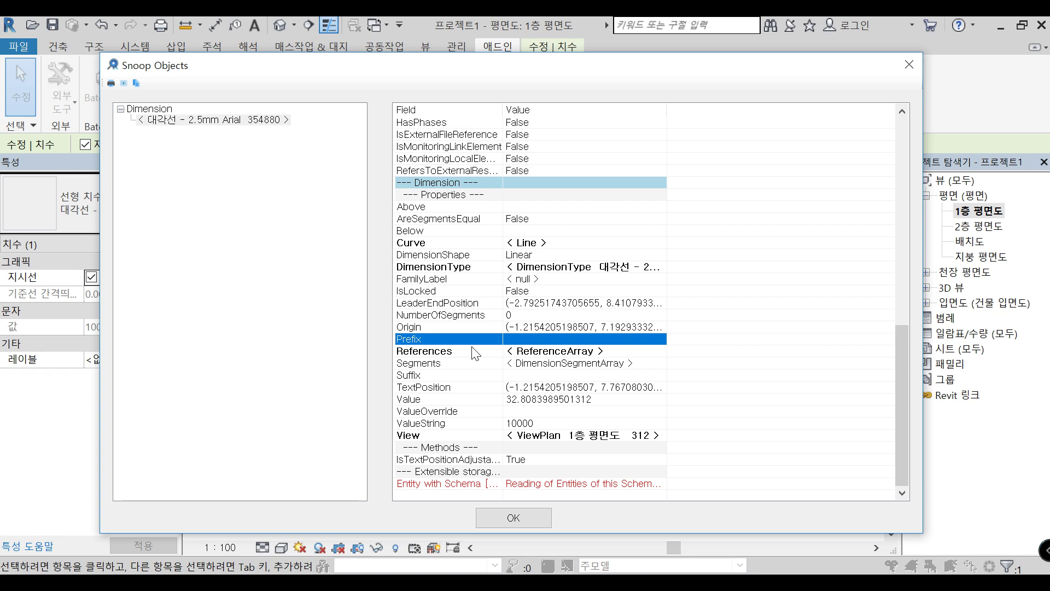
click(522, 521)
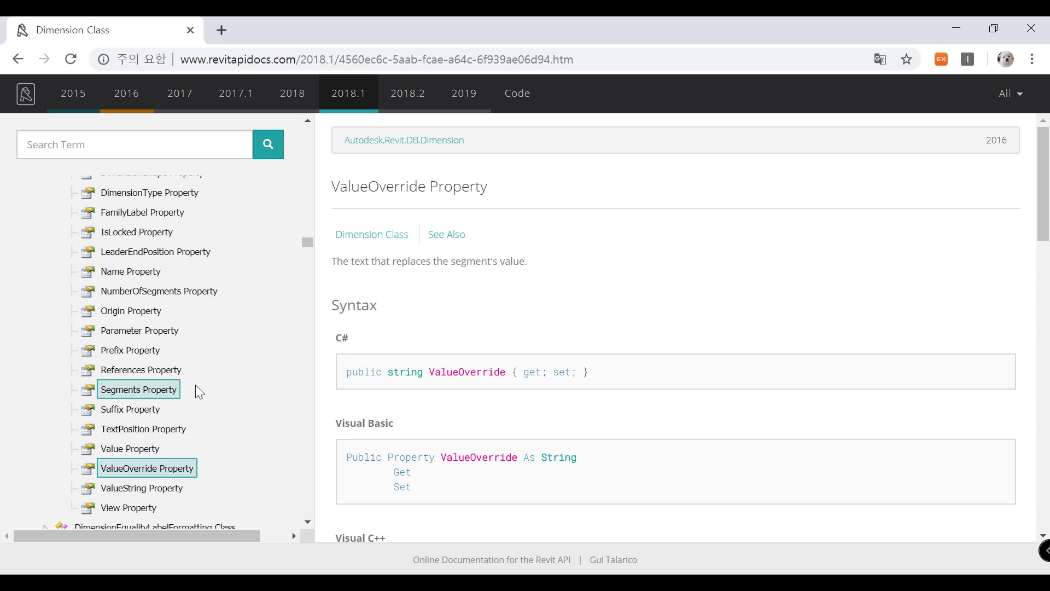
- Scroll the Revit API docs to the ValueOverride Property page
scroll(195, 383, up, 4)
scroll(196, 382, up, 4)
scroll(195, 378, down, 3)
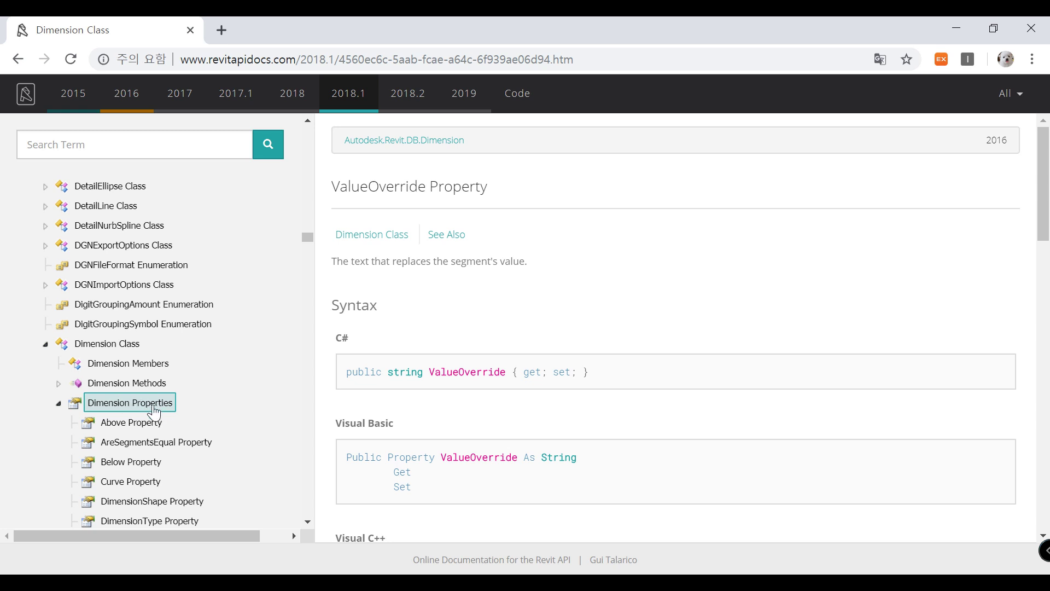
scroll(254, 454, down, 2)
scroll(241, 442, down, 7)
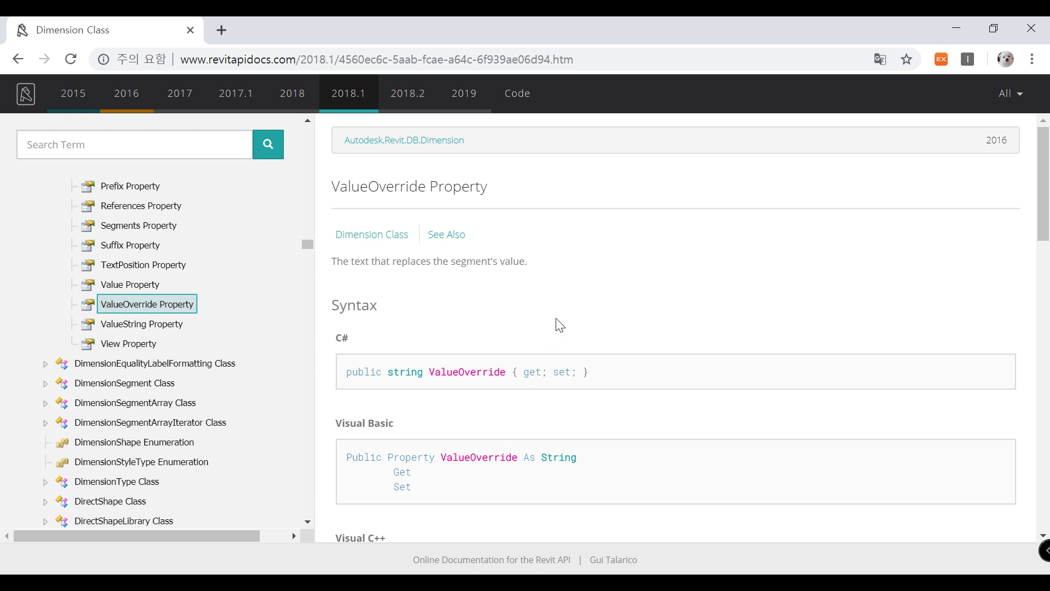
scroll(540, 307, down, 1)
scroll(541, 307, up, 1)
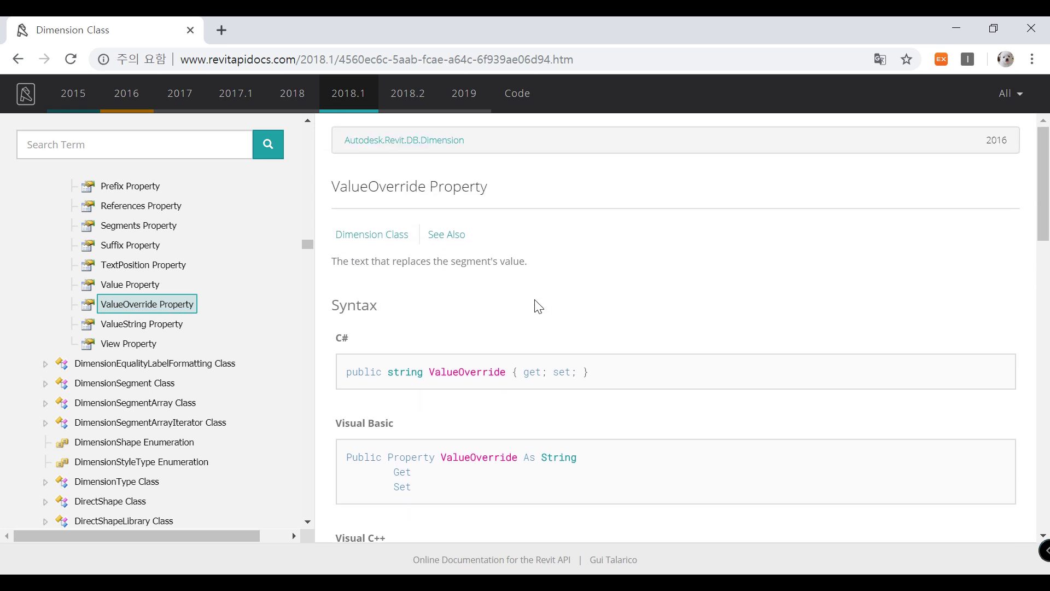
- Translate the ValueOverride page into Korean and bring Dynamo to the front
right_click(602, 302)
click(684, 442)
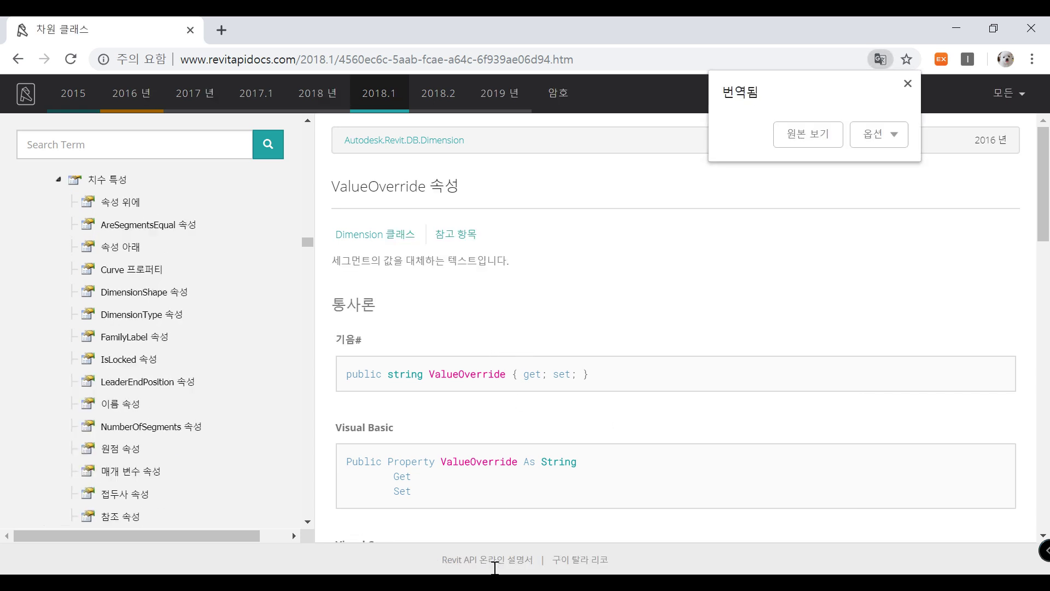
click(599, 525)
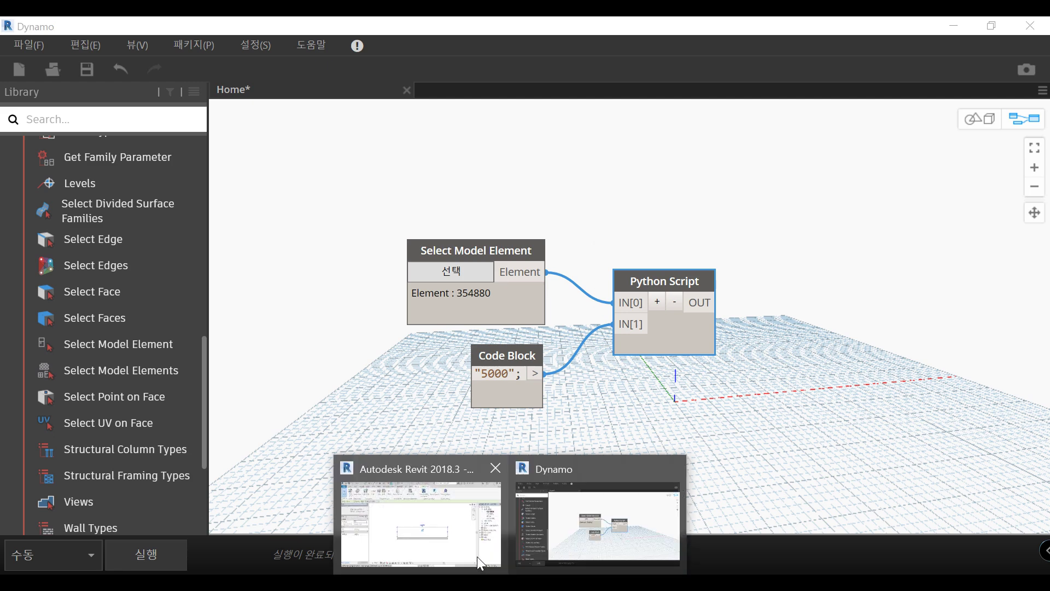
- Minimize Dynamo to see the Revit dimension still reading 10000, then switch back
click(970, 24)
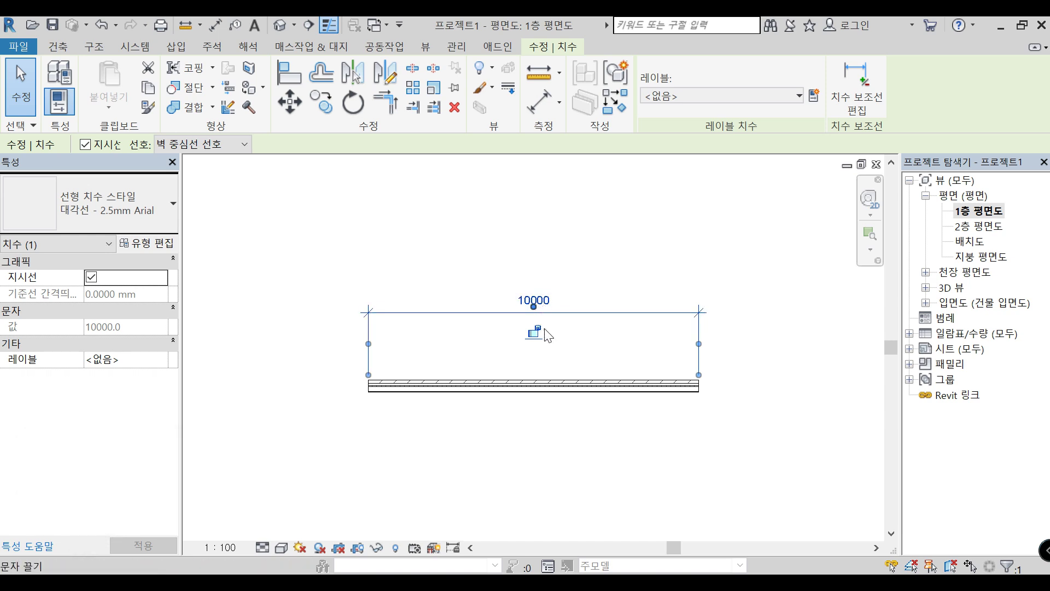
click(576, 526)
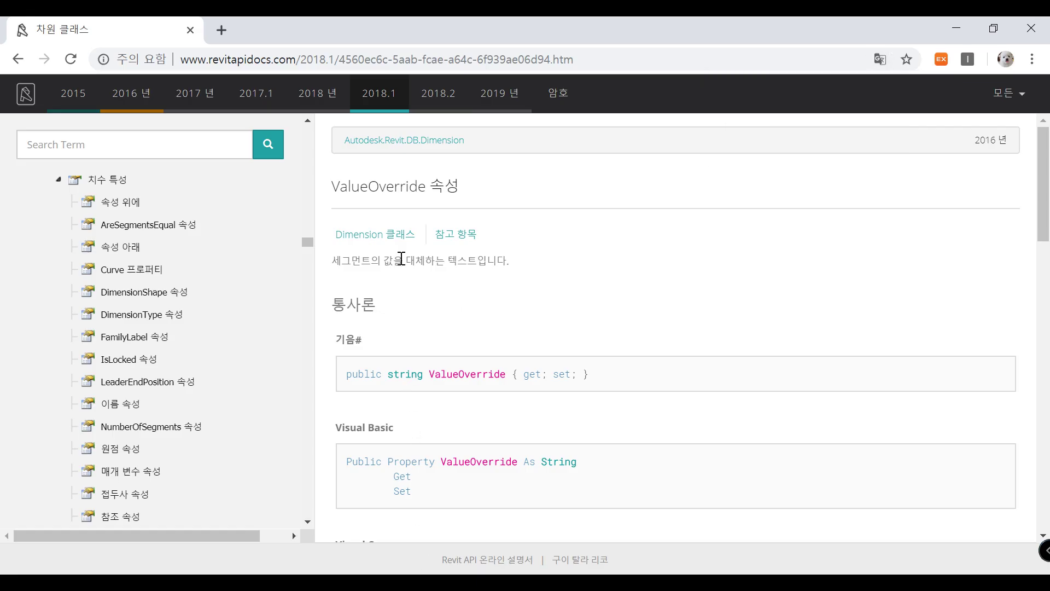
drag(335, 187, 418, 187)
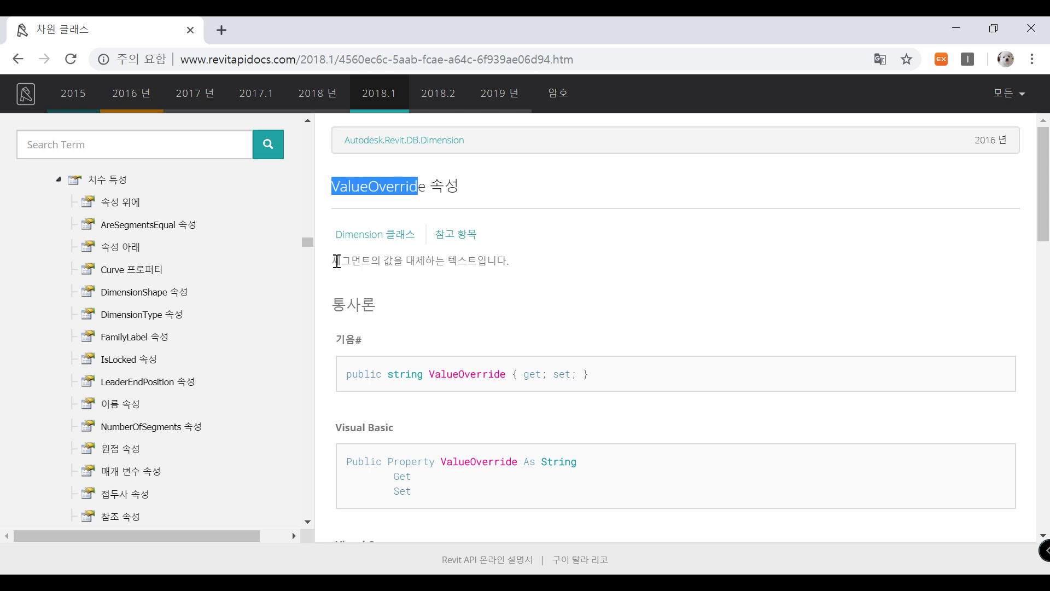
drag(336, 261, 542, 270)
click(602, 278)
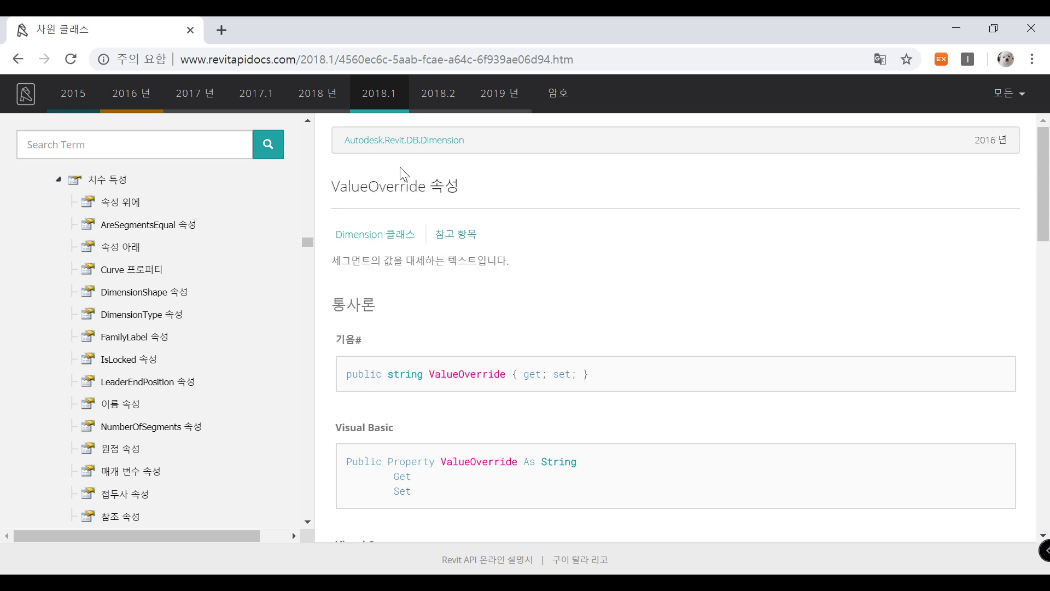
scroll(497, 285, down, 3)
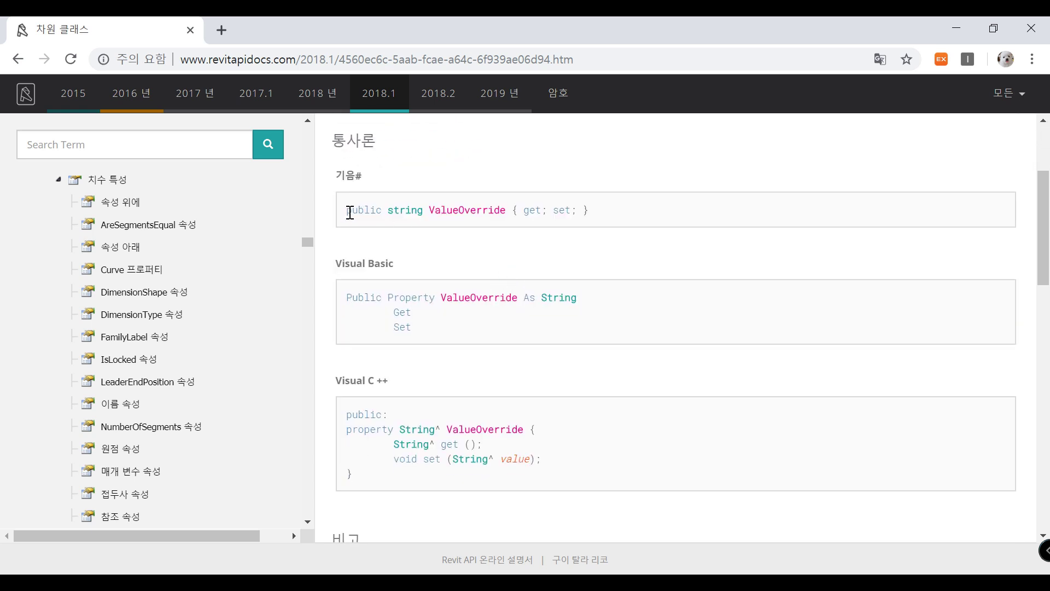
drag(349, 212, 622, 219)
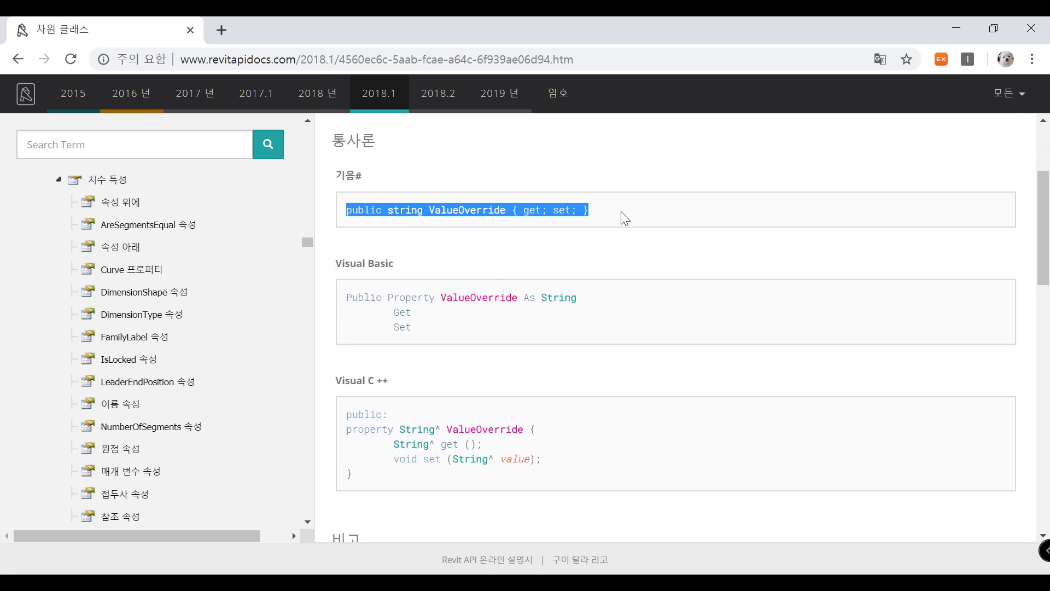
click(622, 212)
double_click(526, 211)
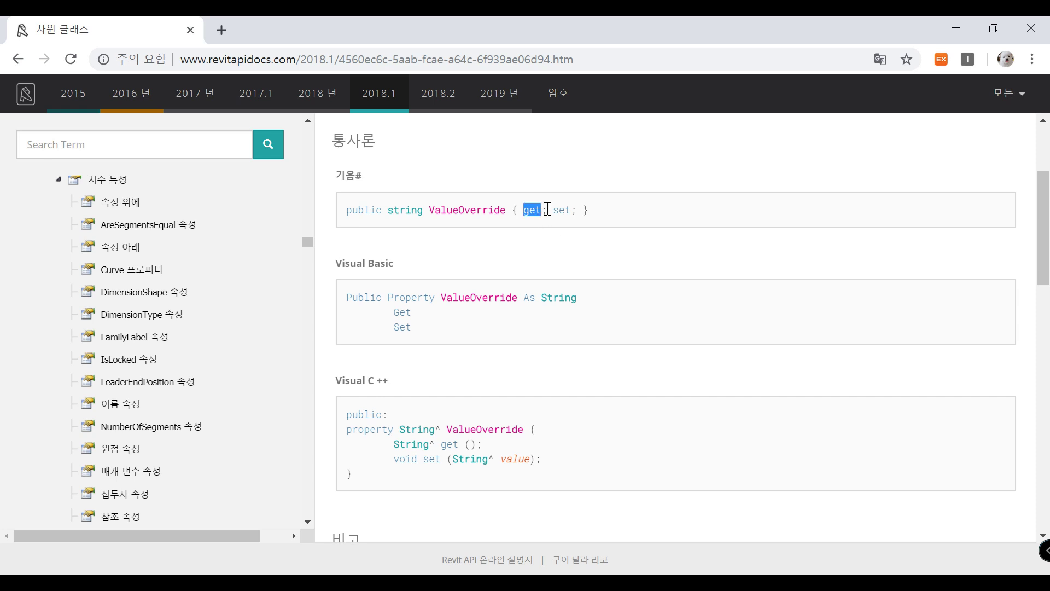
double_click(561, 211)
scroll(622, 222, up, 3)
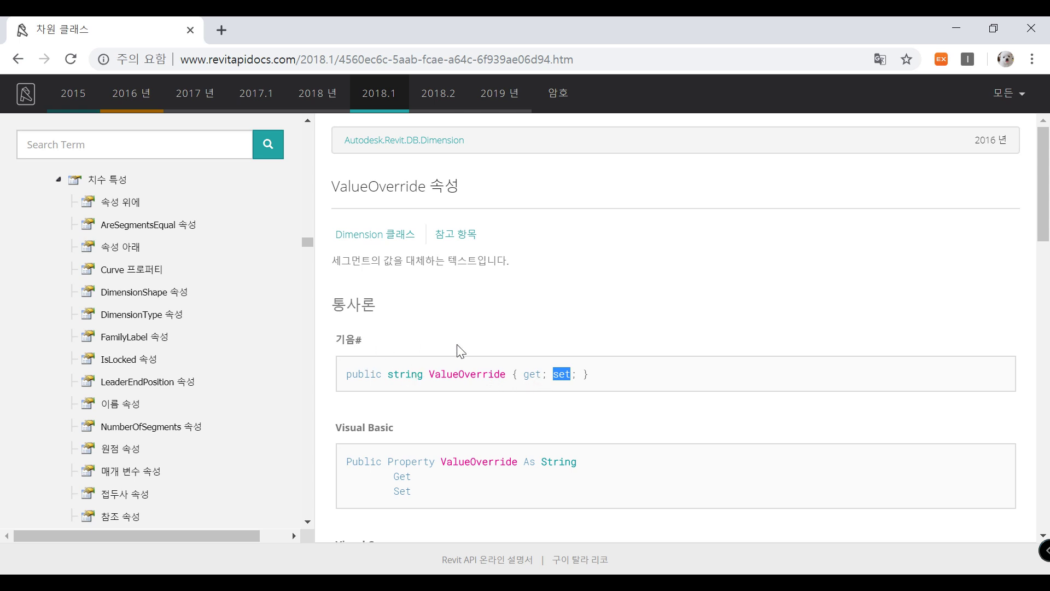
scroll(164, 334, up, 5)
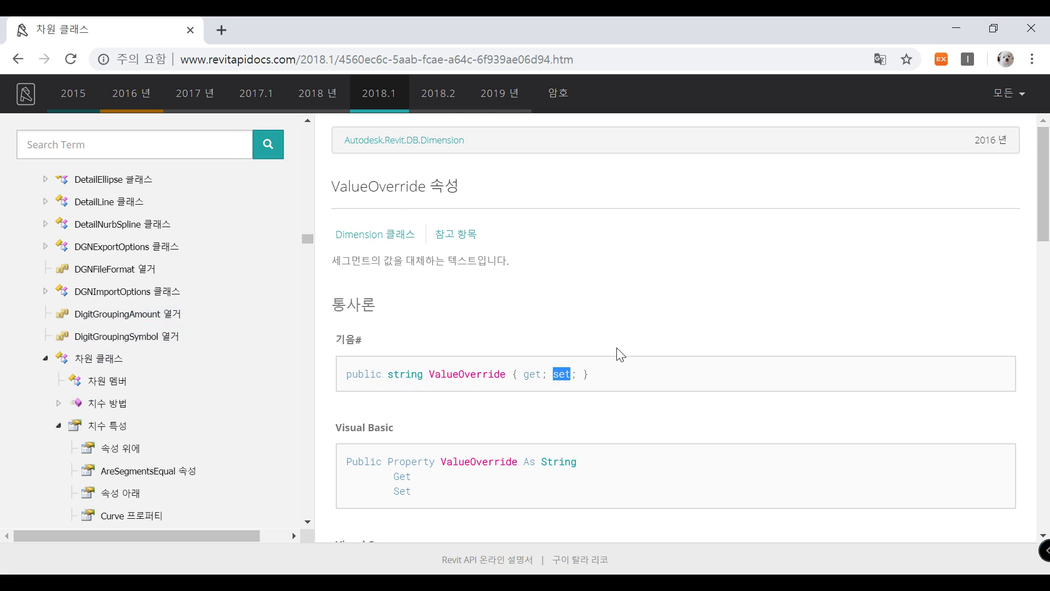
- Glance at the Revit dimension, then open the Python Script node's code in Dynamo
click(956, 29)
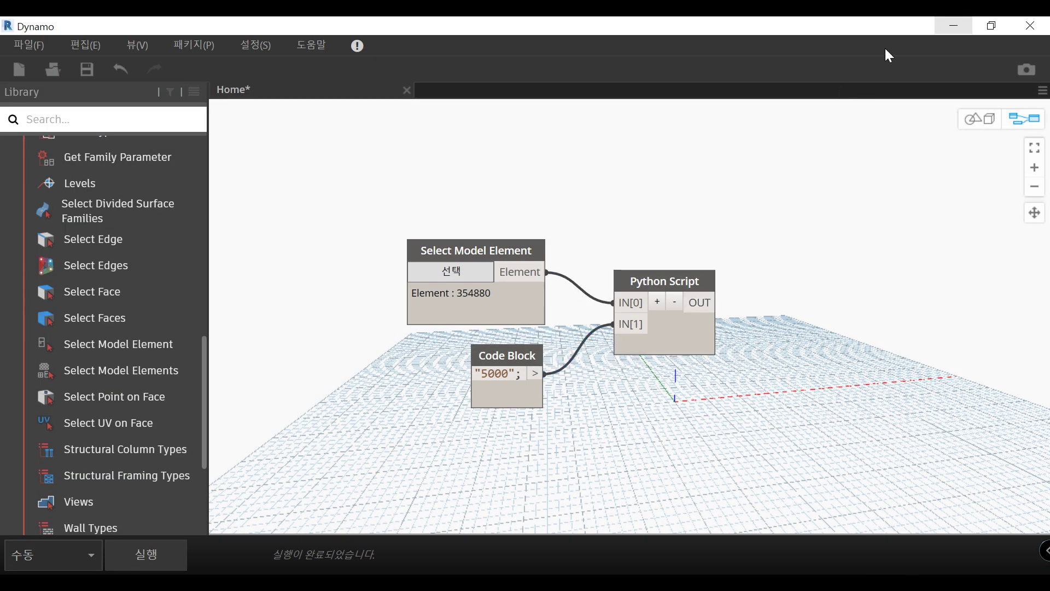
click(952, 28)
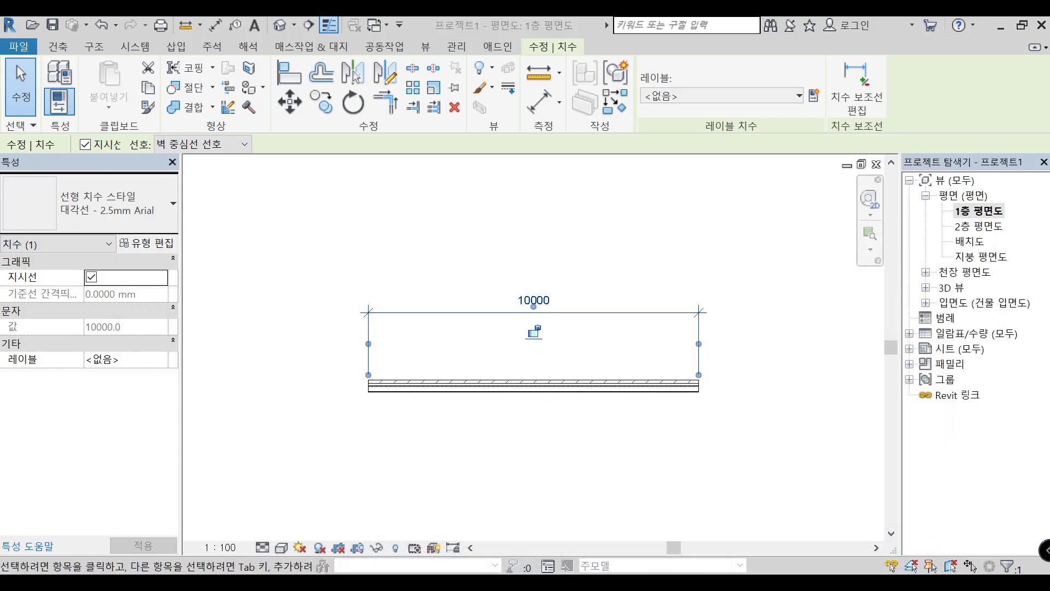
click(608, 506)
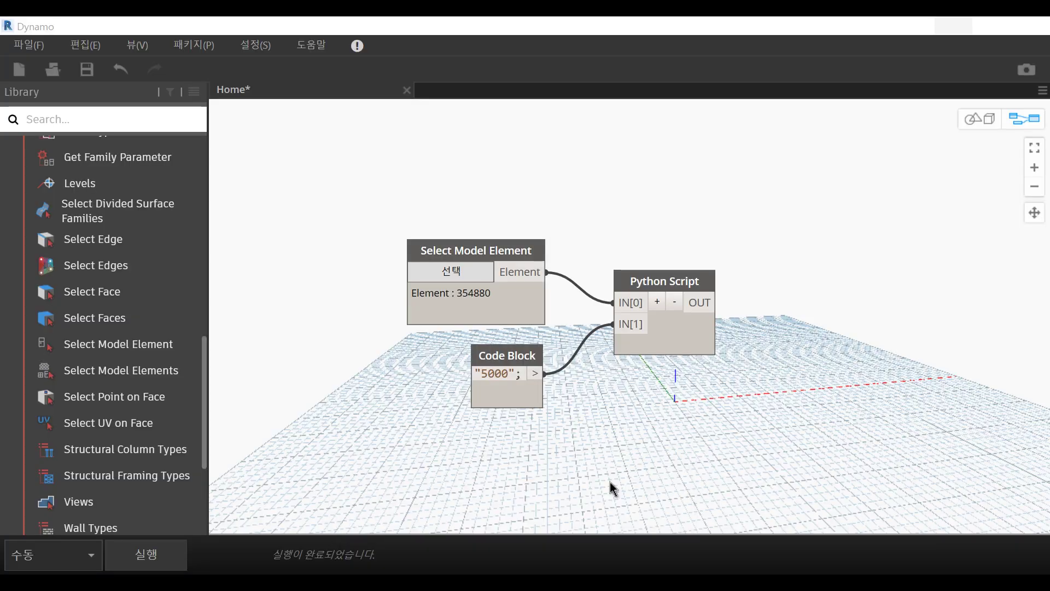
double_click(680, 353)
drag(506, 103, 506, 91)
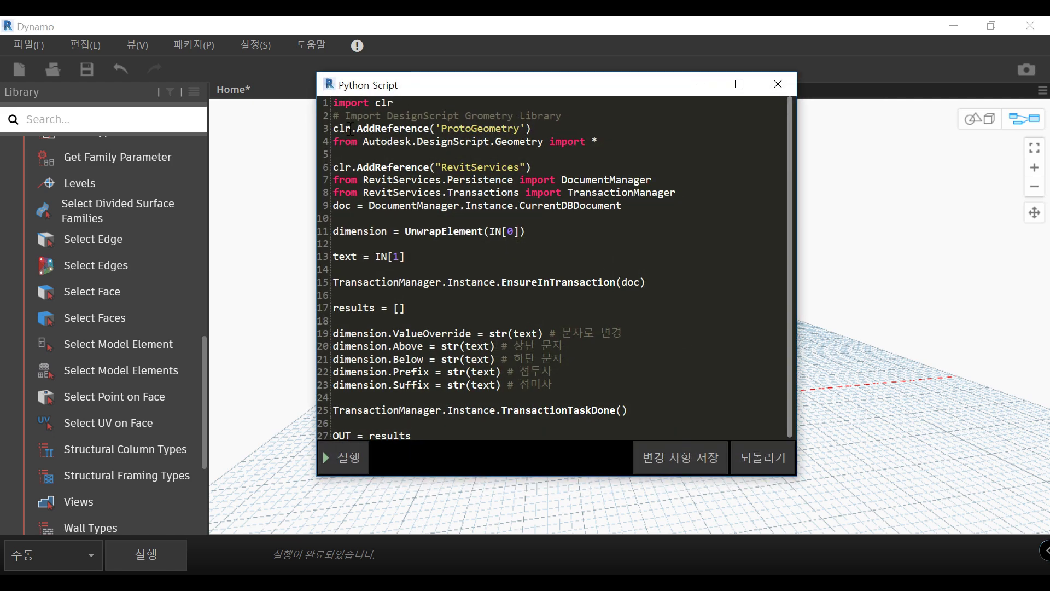
- Highlight the script's setup lines, the UnwrapElement dimension line and the IN[1] input
mouse_move(335, 104)
mouse_down()
mouse_move(652, 227)
mouse_move(659, 215)
mouse_up()
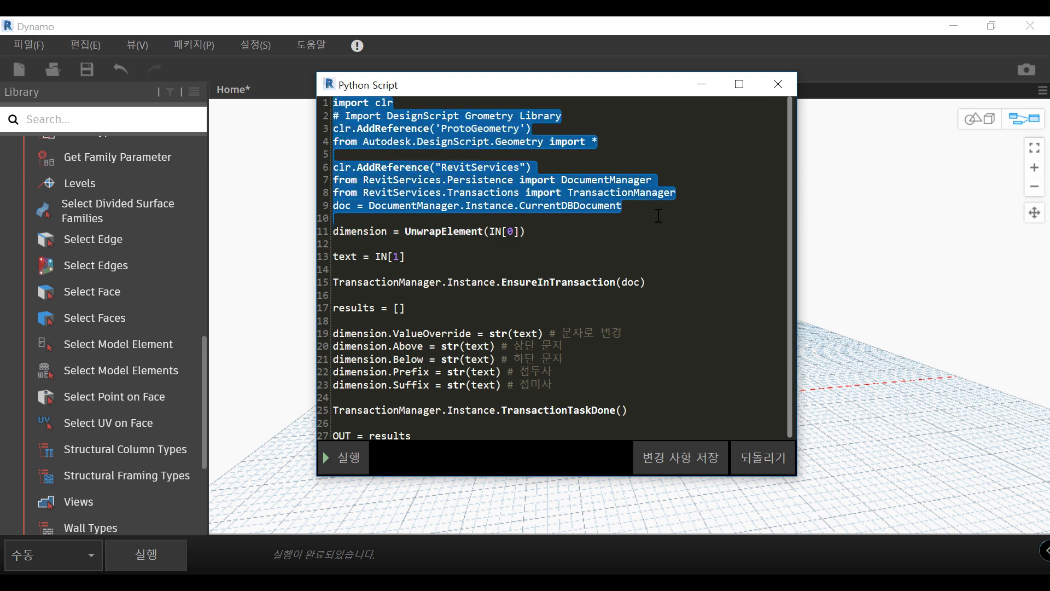
click(726, 213)
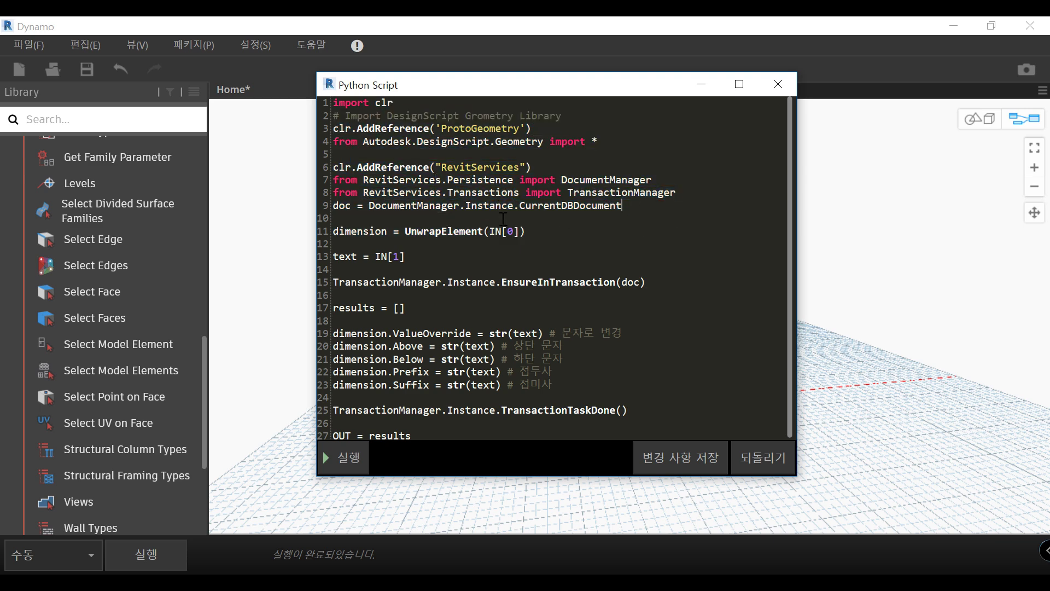
double_click(352, 229)
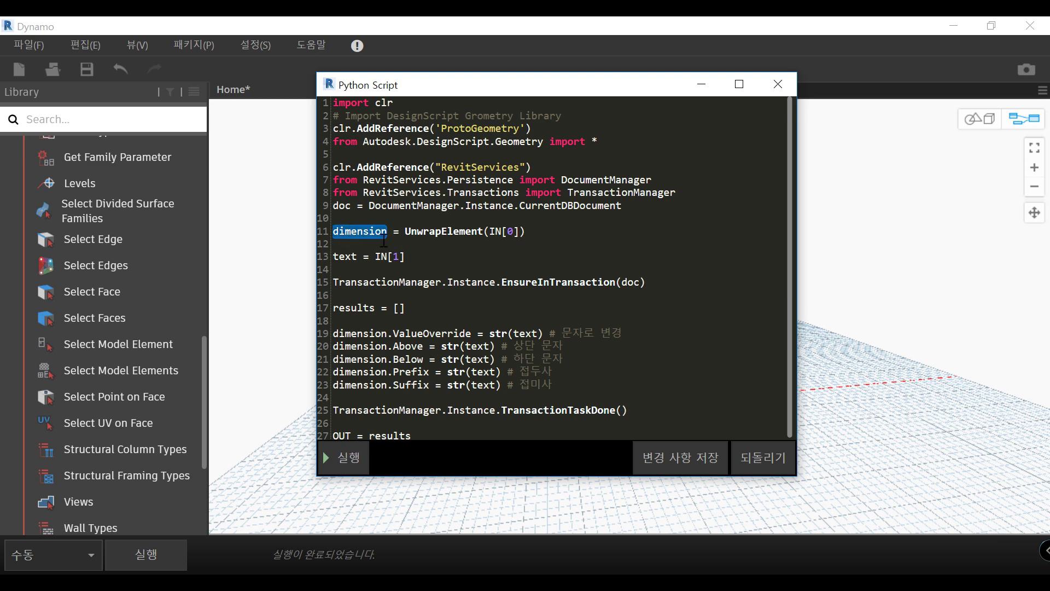
double_click(446, 232)
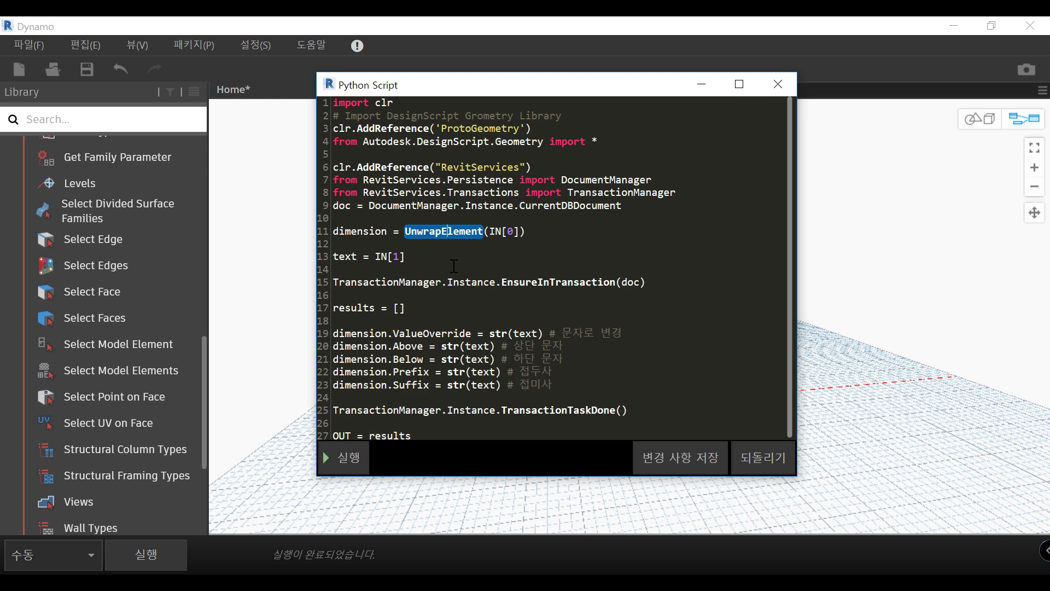
click(341, 256)
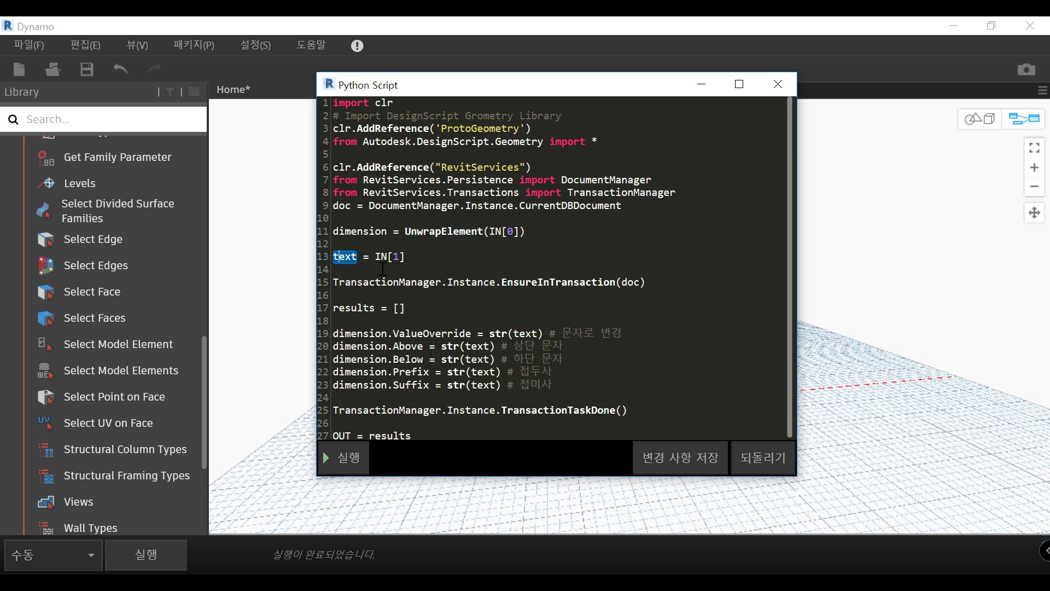
drag(375, 256, 405, 257)
- Nudge the "5000" Code Block and Select Model Element nodes, then recentre the script editor
drag(399, 89, 675, 112)
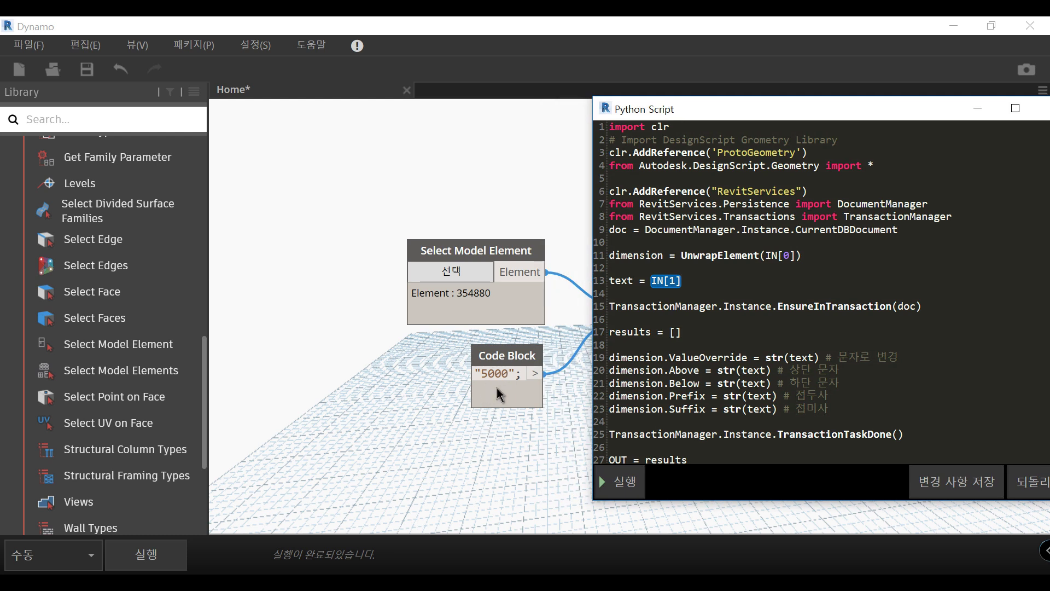
drag(510, 359, 489, 357)
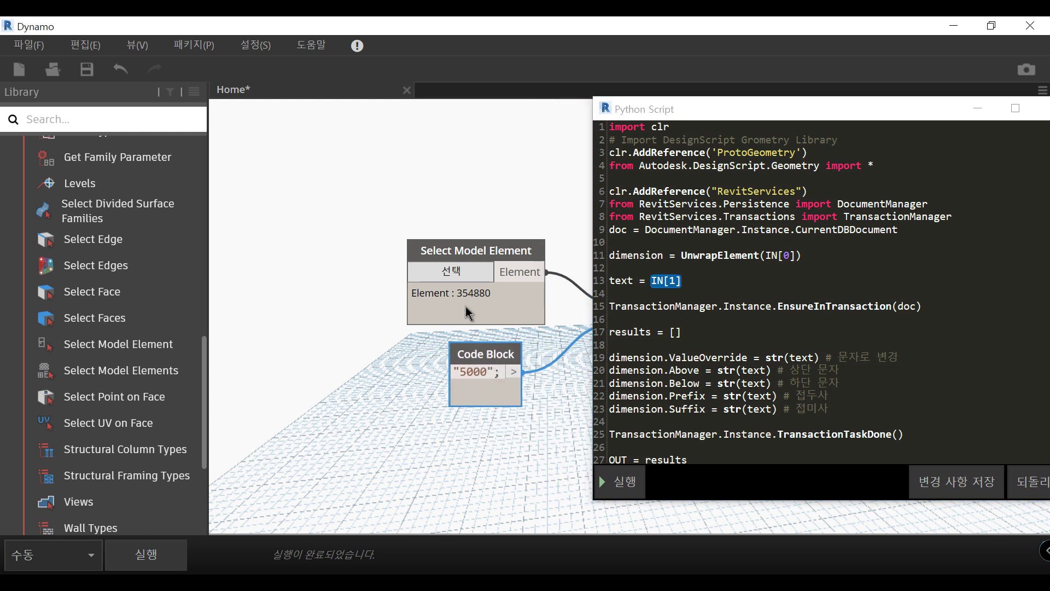
drag(488, 253, 483, 240)
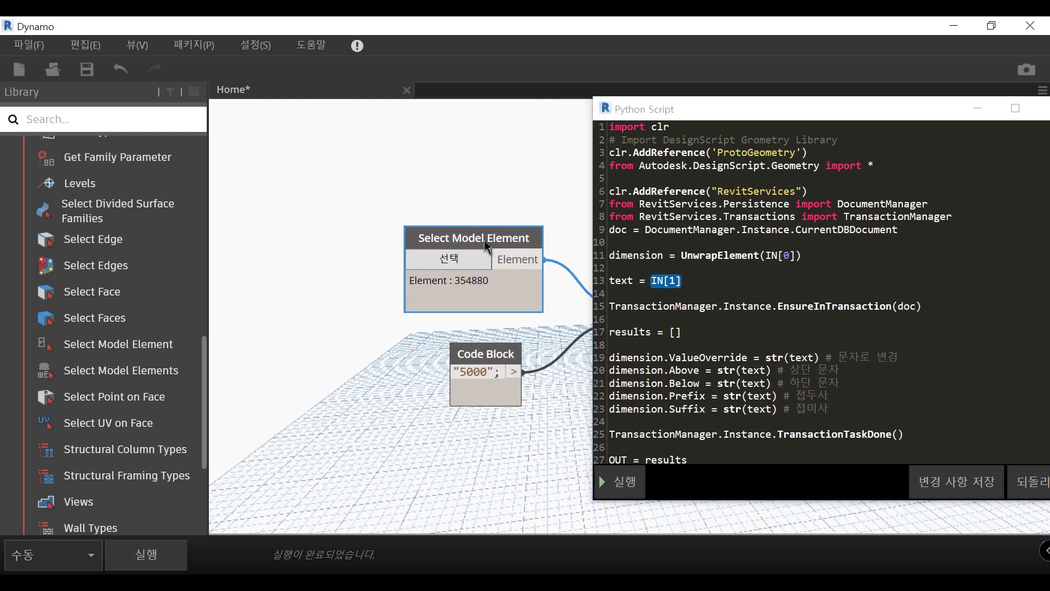
drag(730, 112, 490, 89)
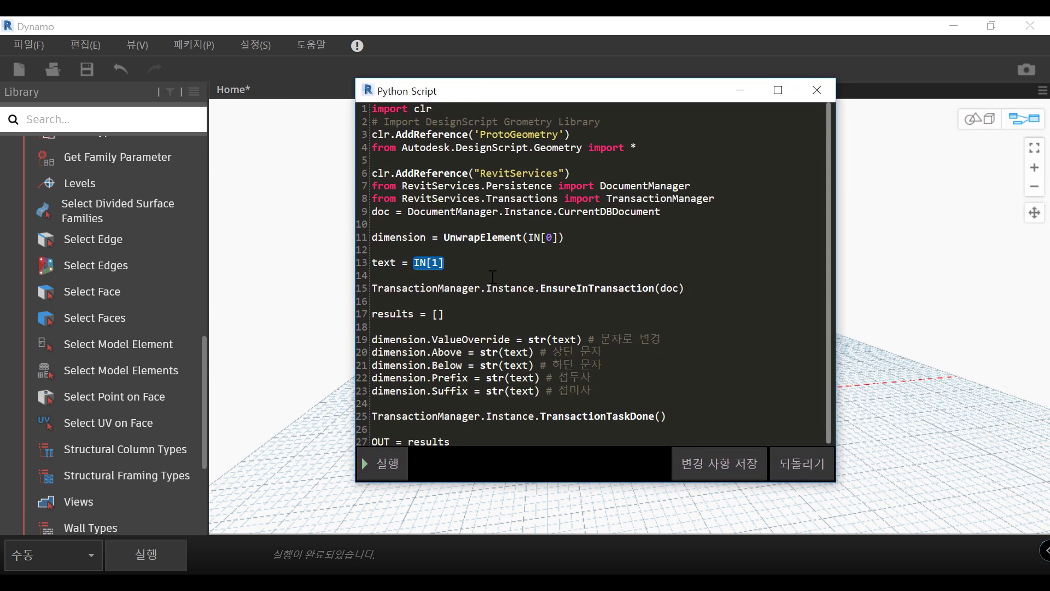
drag(384, 285, 583, 285)
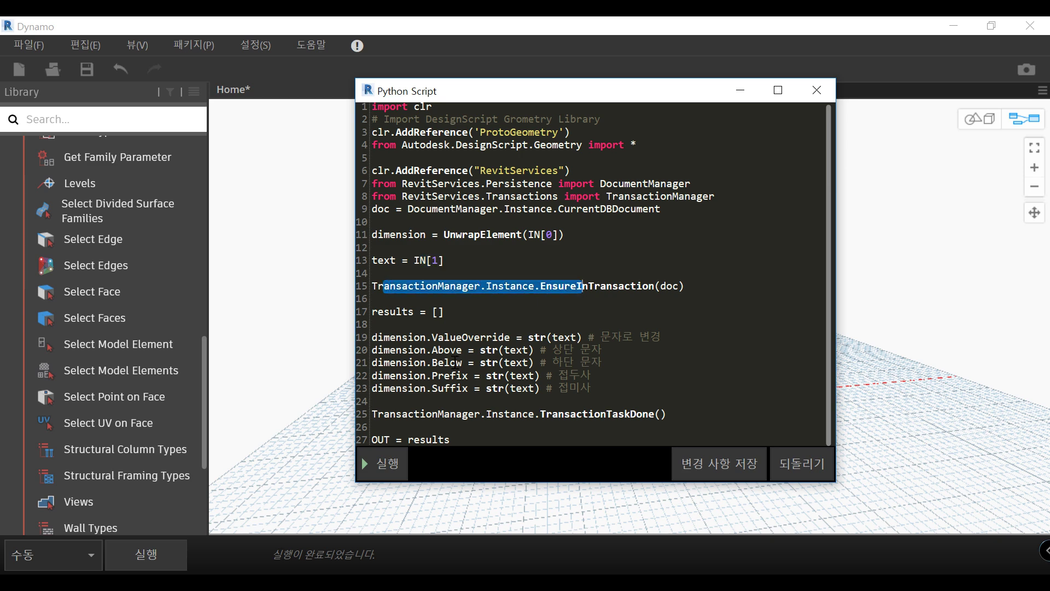
click(395, 312)
drag(385, 312, 402, 311)
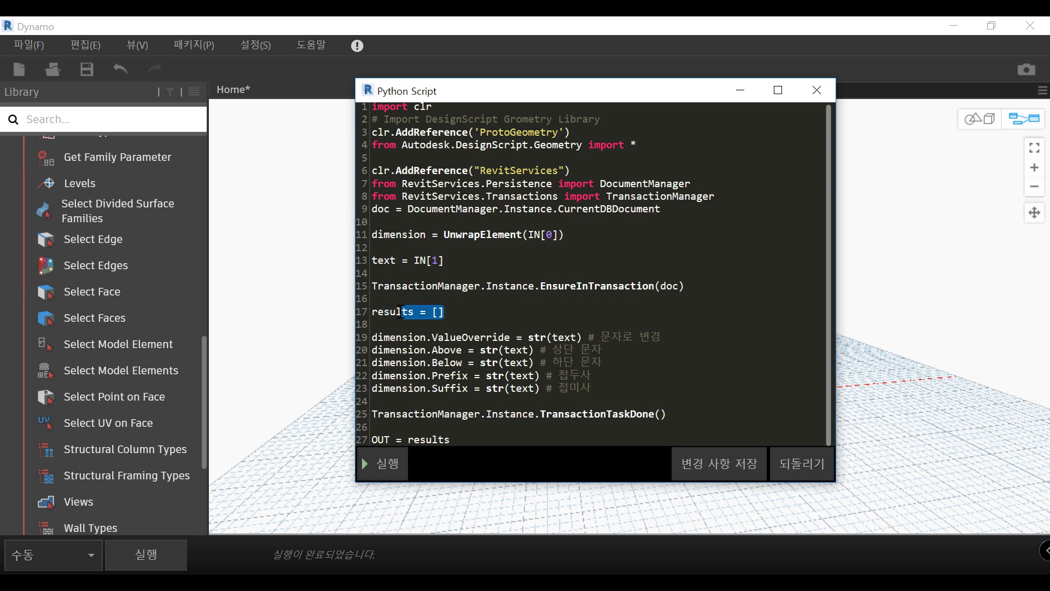
double_click(427, 439)
click(396, 311)
double_click(396, 311)
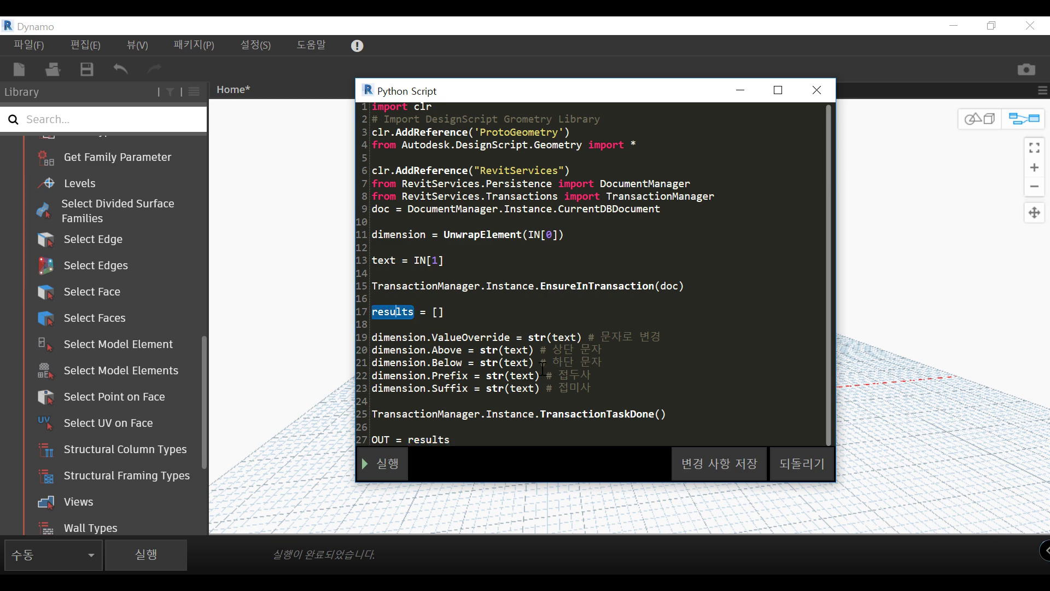
drag(438, 337, 505, 336)
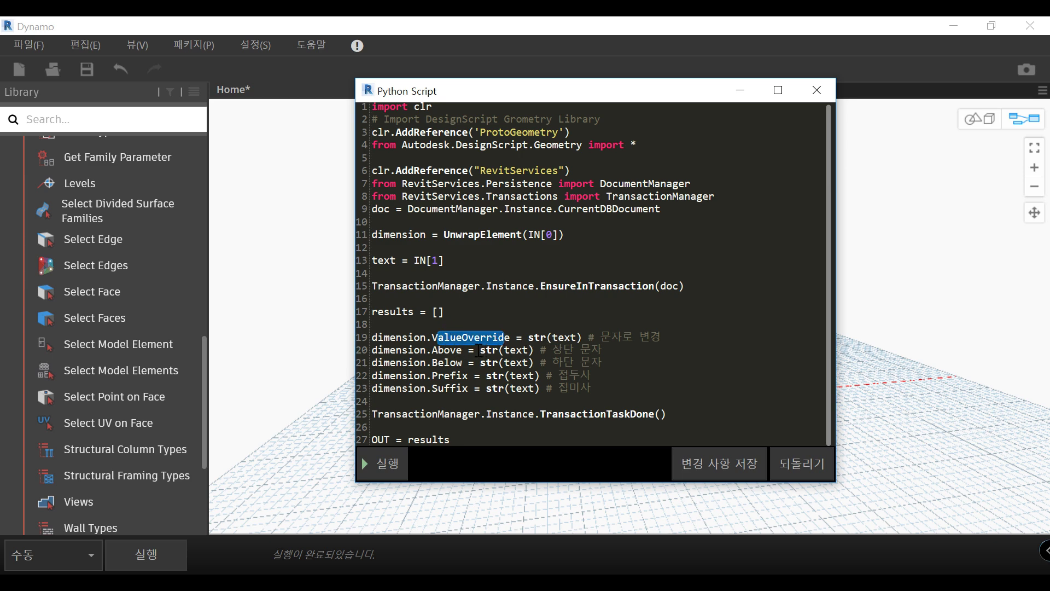
click(443, 351)
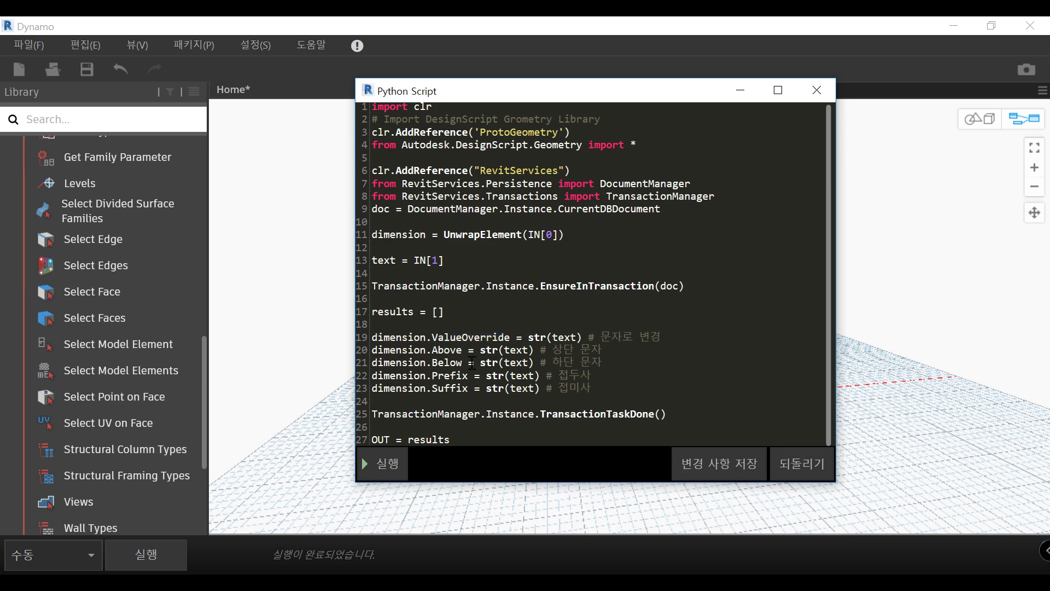
click(449, 362)
mouse_move(620, 388)
mouse_down()
mouse_move(406, 376)
mouse_move(363, 337)
mouse_up()
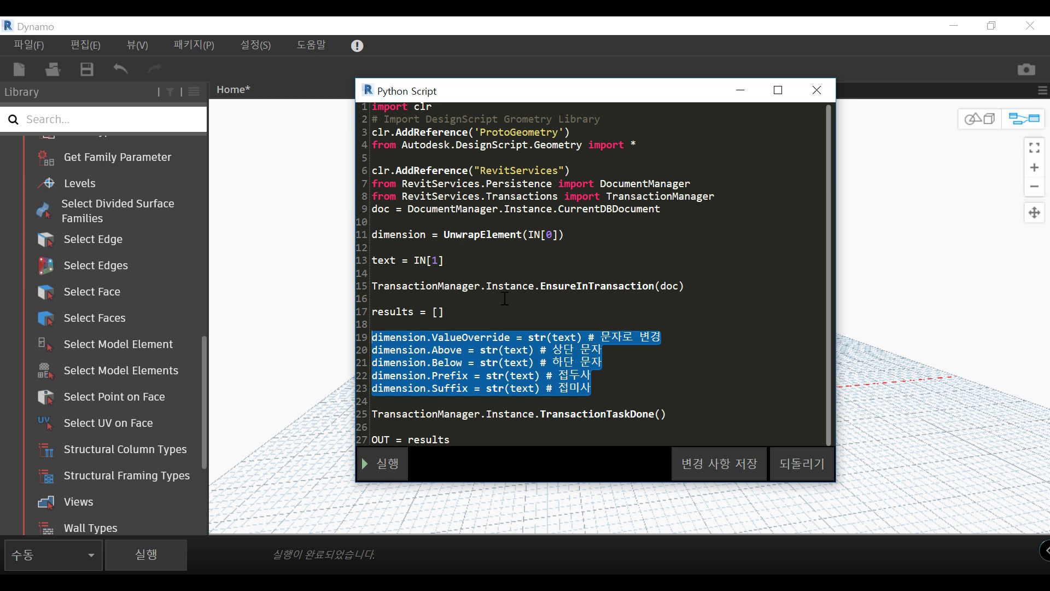
click(502, 275)
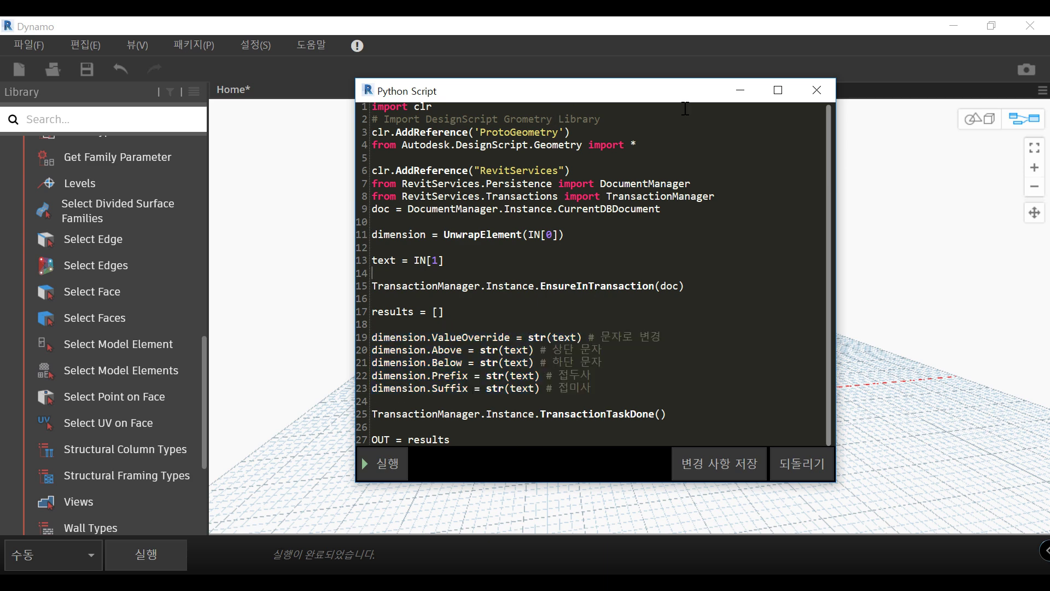
- Hide the script editor and move the Select Model Element and "5000" nodes up
click(742, 90)
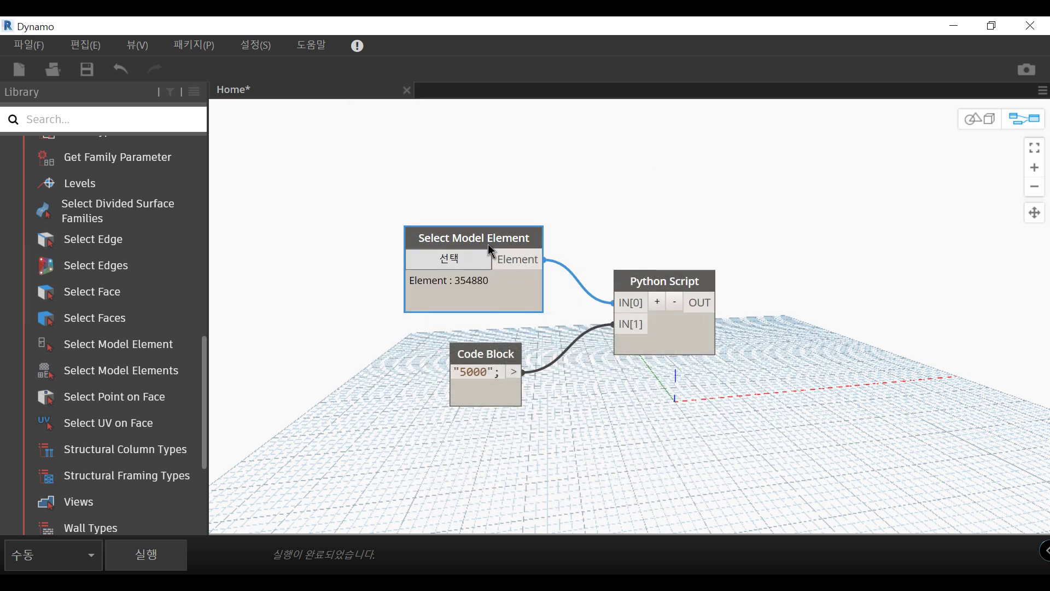
drag(488, 244, 495, 215)
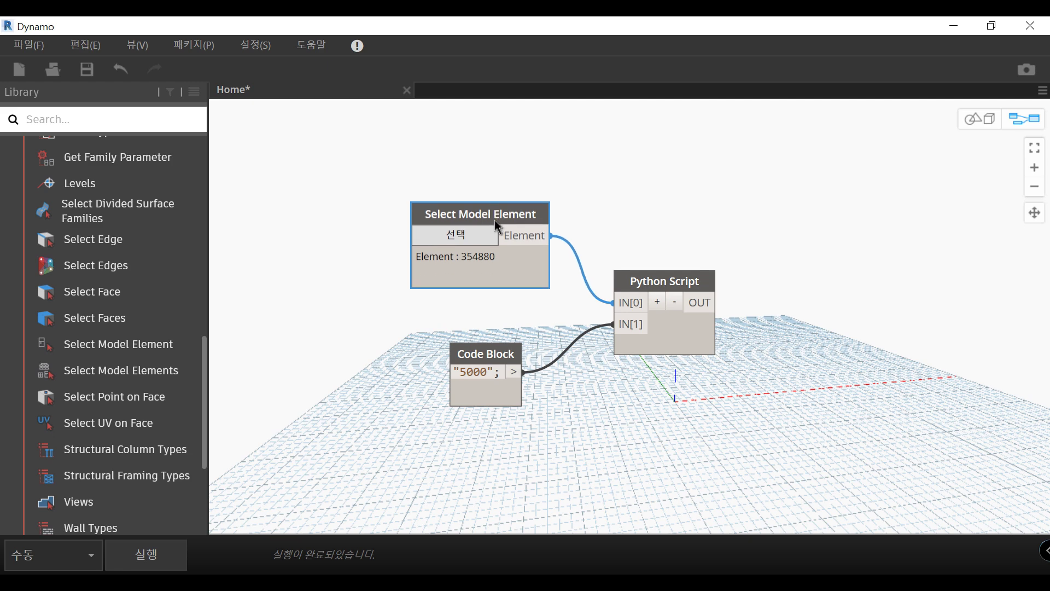
drag(487, 361, 490, 339)
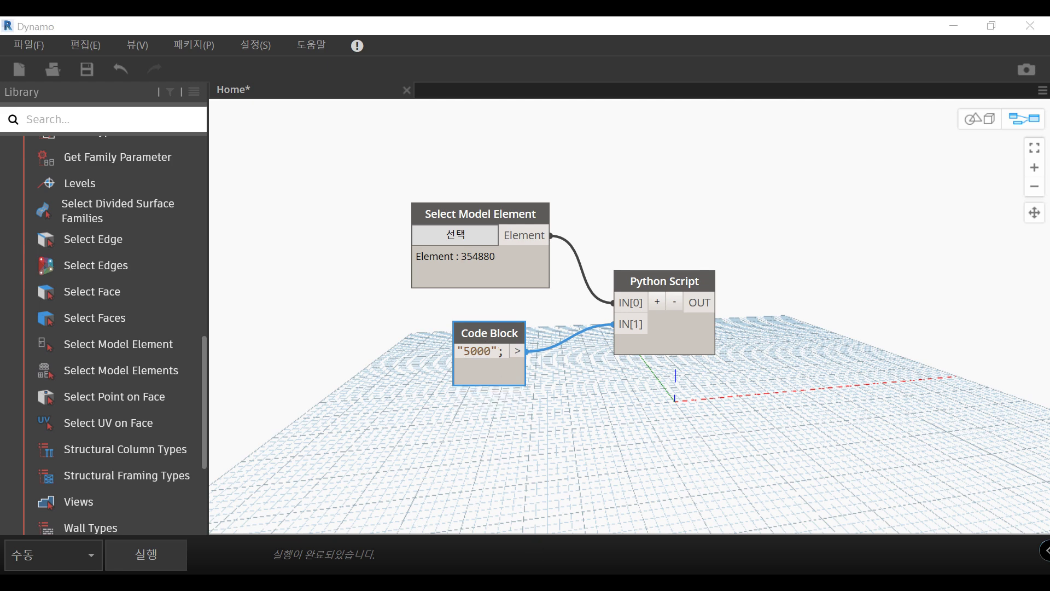
- Run the graph to write 5000 onto the dimension, then close the editor
click(654, 467)
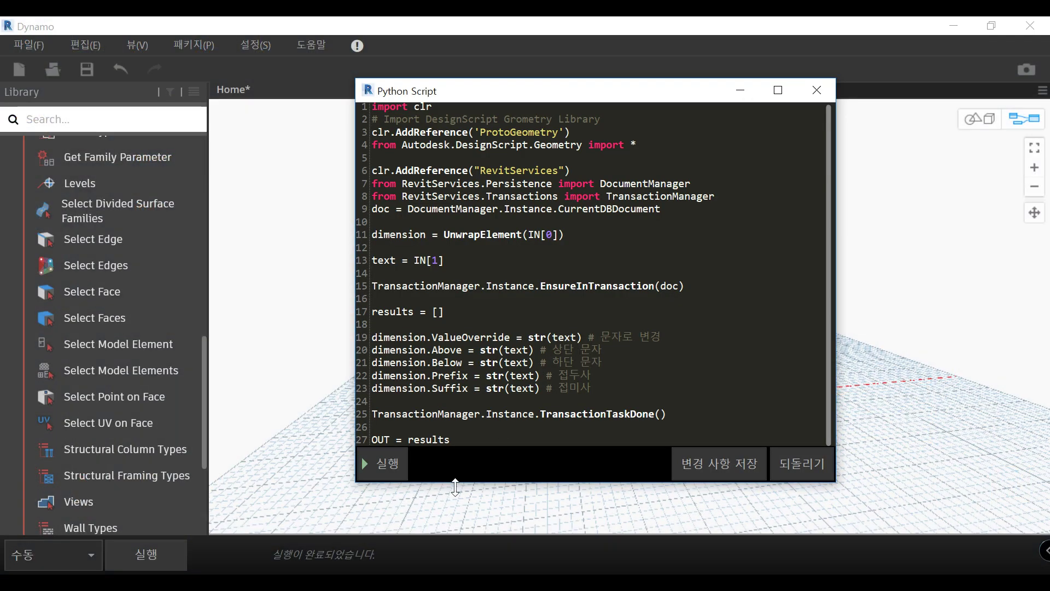
click(393, 469)
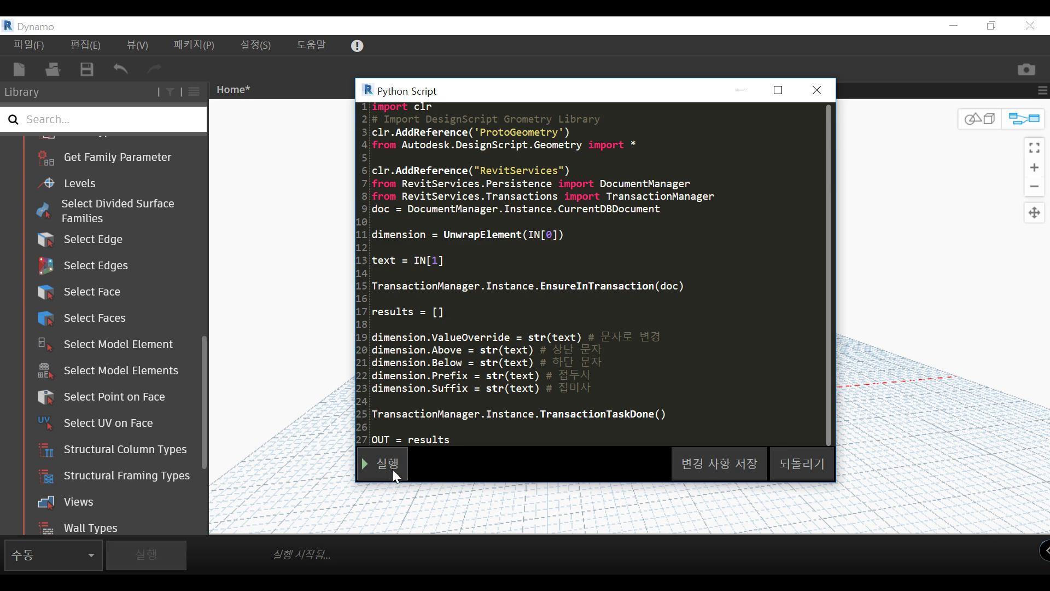
click(817, 90)
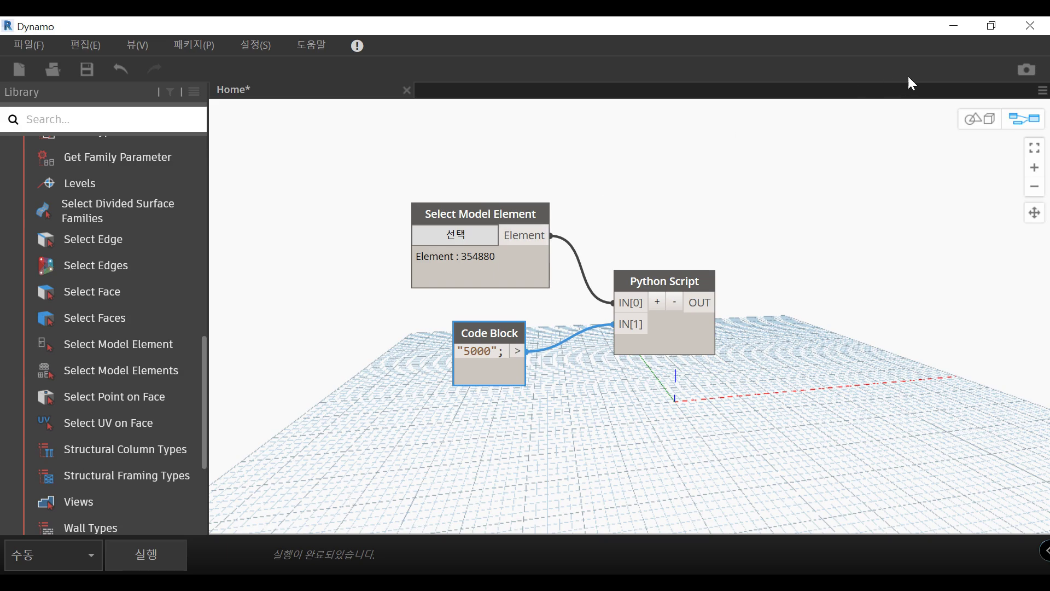
click(964, 25)
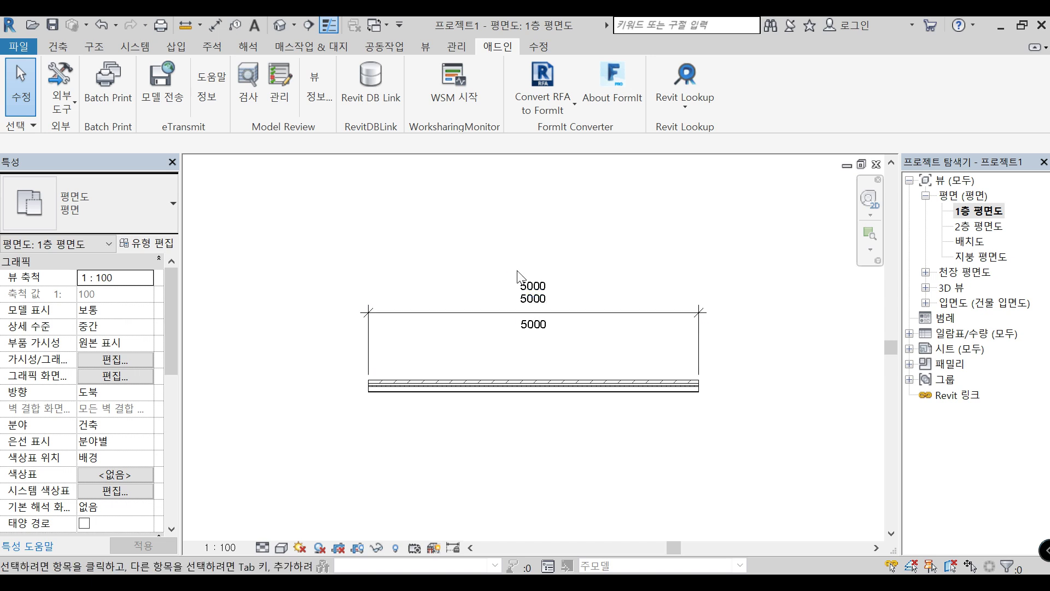
click(539, 298)
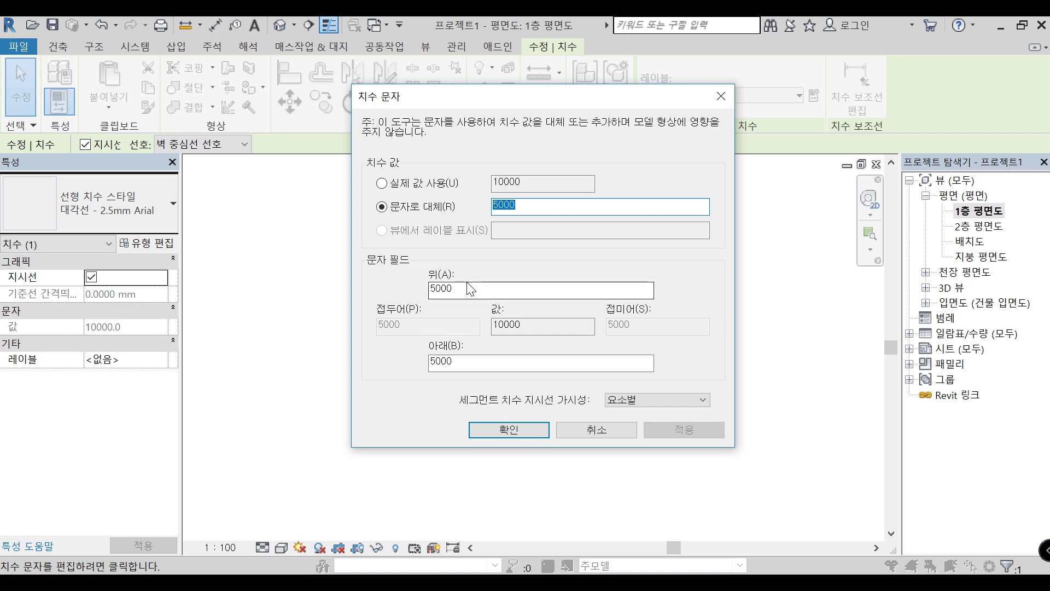
click(465, 364)
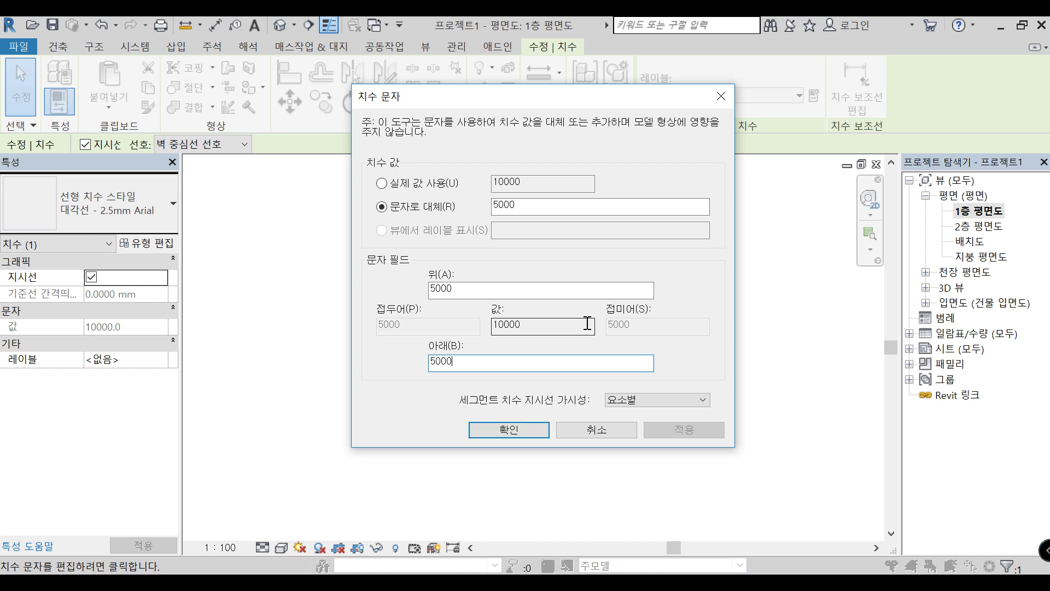
click(509, 430)
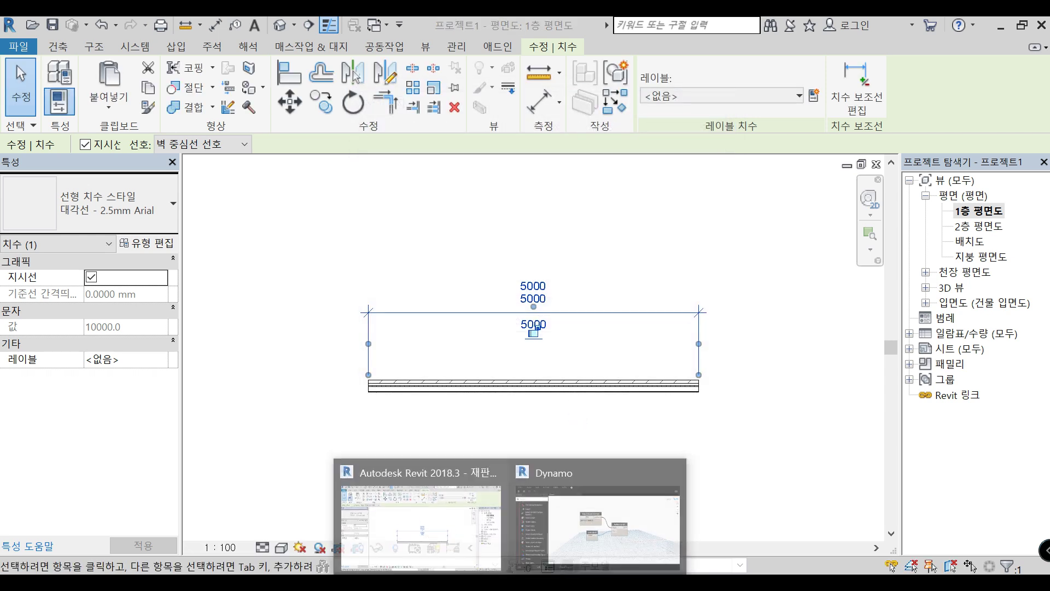
- Back in Dynamo, open the Python Script code and scroll to the str(text) override lines
click(556, 533)
double_click(690, 333)
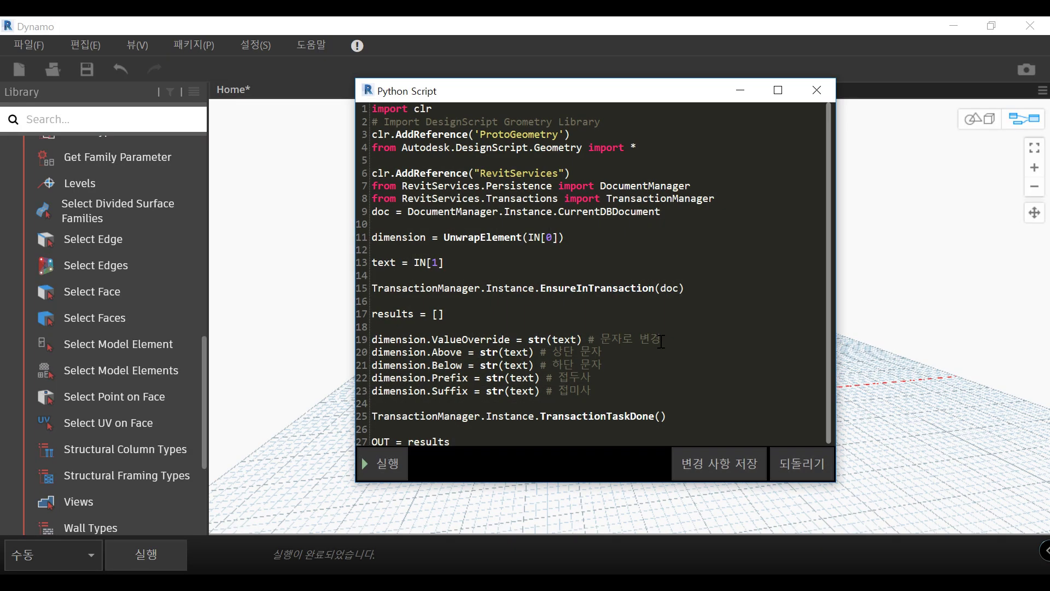
scroll(512, 291, down, 1)
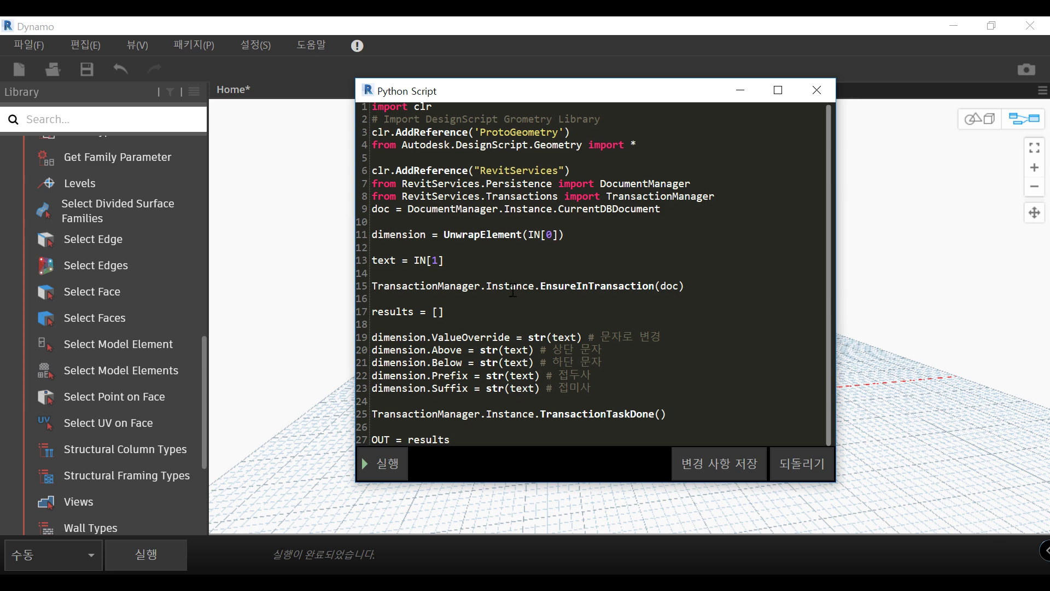